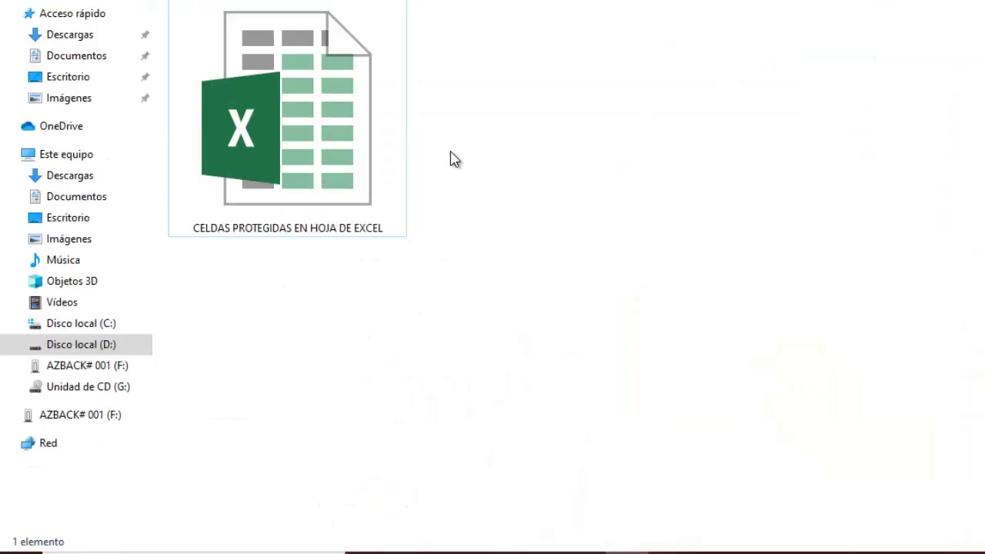
# Open the protected workbook and enter TTT, RRR and C as the name, surname and section
pyautogui.doubleClick(385, 148)
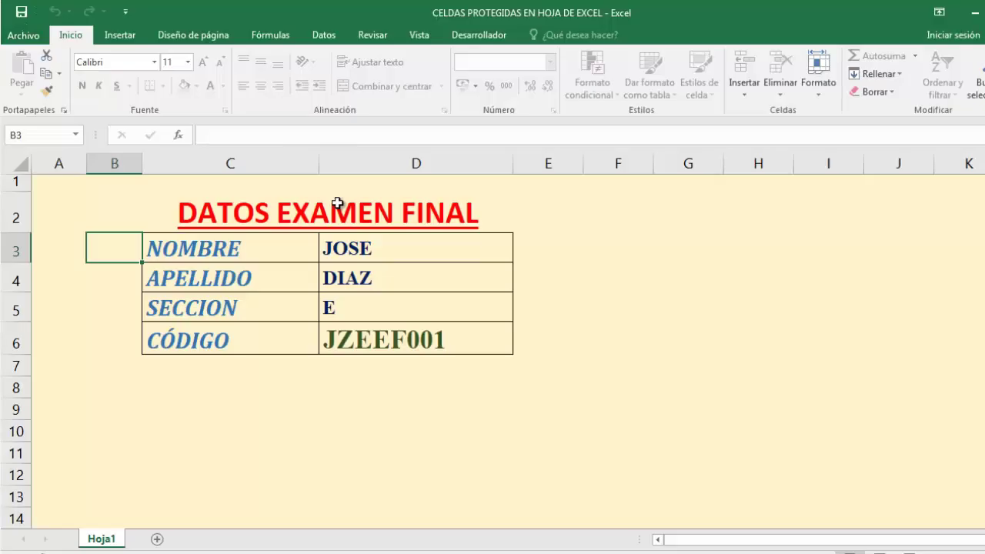
pyautogui.click(345, 251)
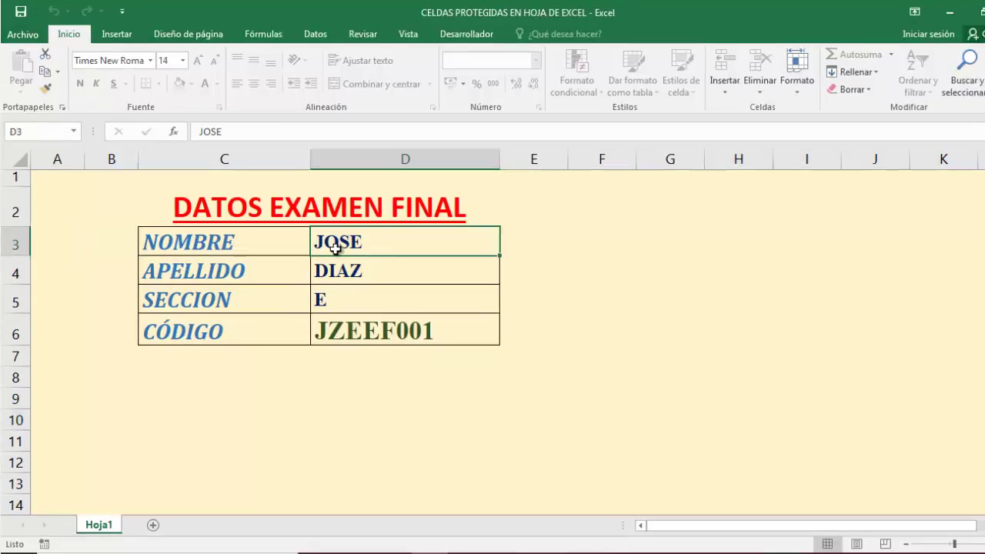
pyautogui.write('T')
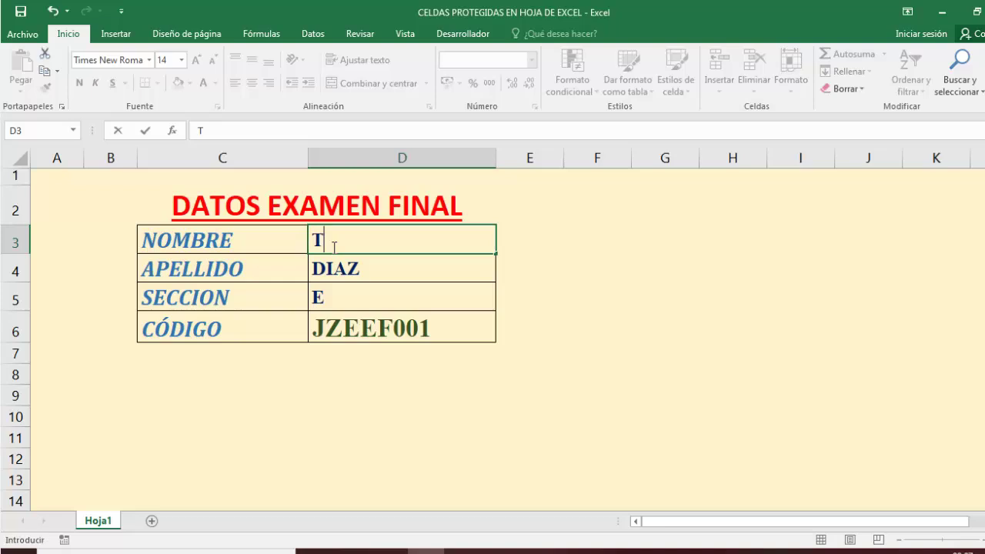
pyautogui.write('TT')
pyautogui.press('Return')
pyautogui.write('RRR')
pyautogui.press('Return')
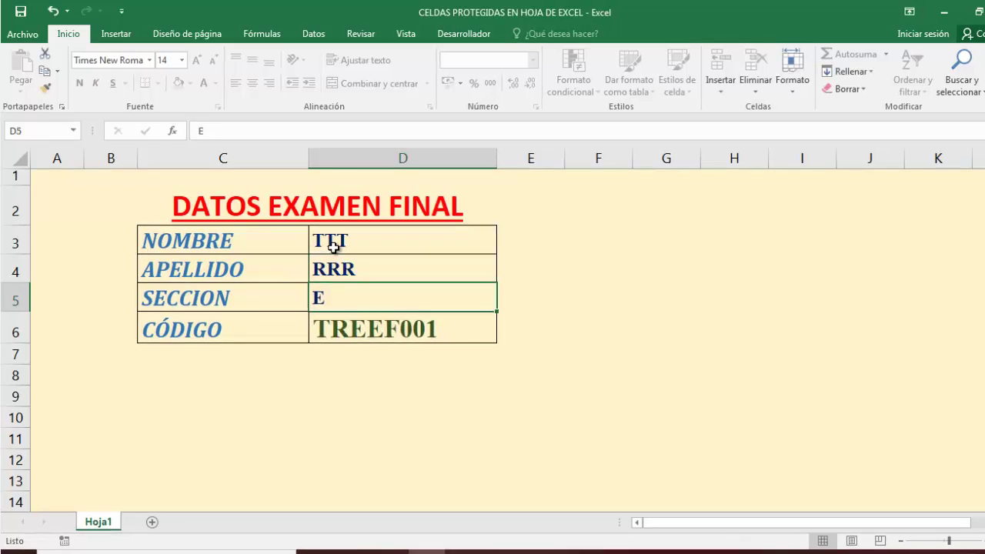
pyautogui.press('BackSpace')
pyautogui.write('C')
pyautogui.press('Return')
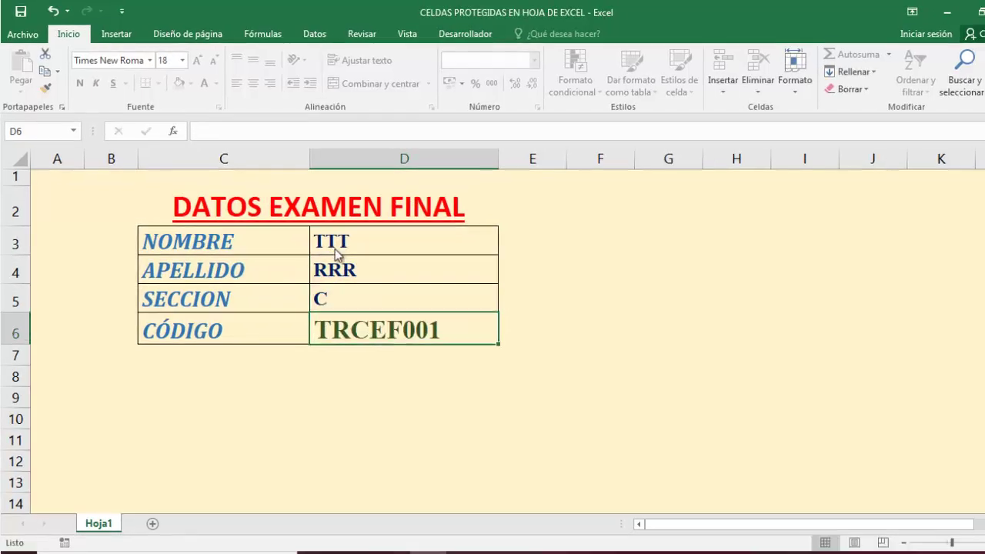
# Confirm the CÓDIGO cell and empty cells are locked, then close Excel
pyautogui.press('Delete')
pyautogui.press('Return')
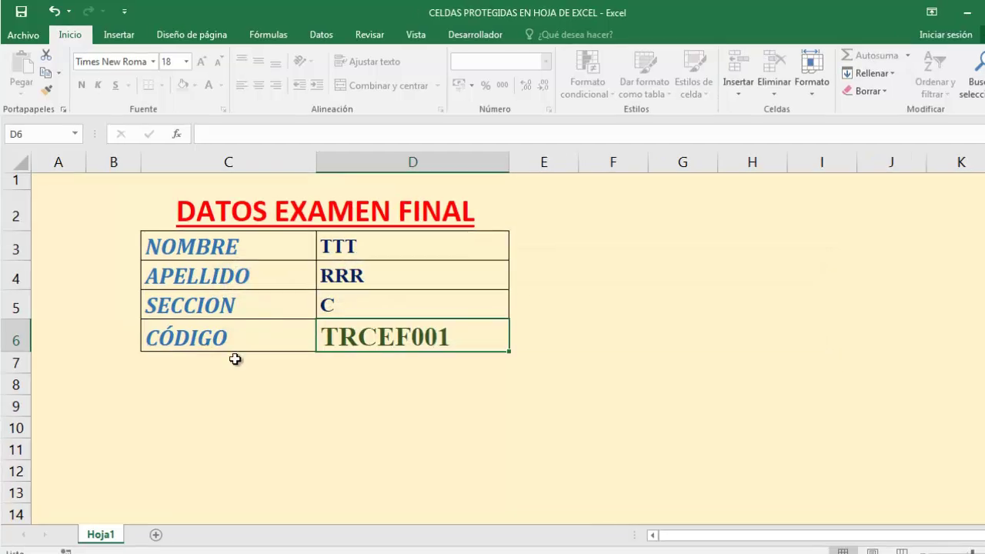
pyautogui.click(294, 423)
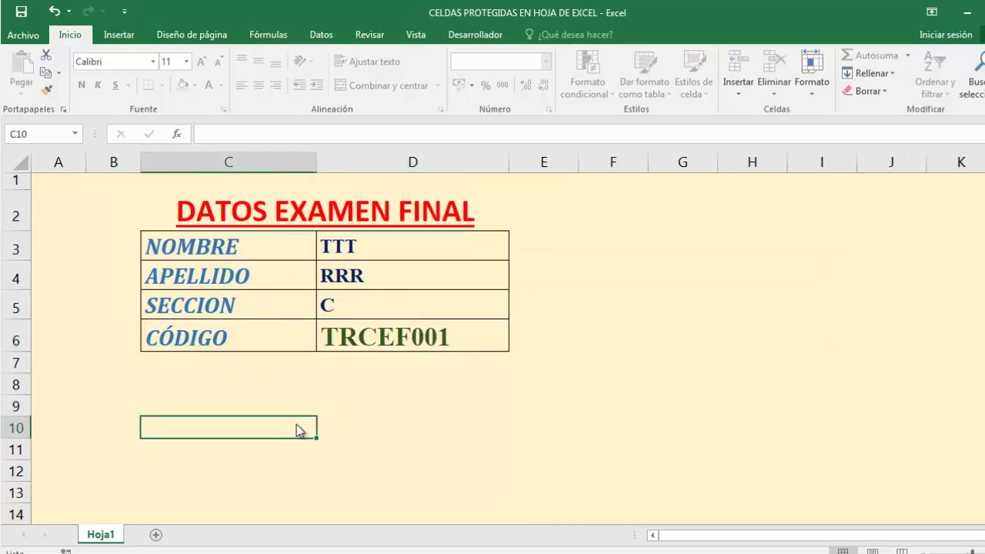
pyautogui.press('Delete')
pyautogui.press('Return')
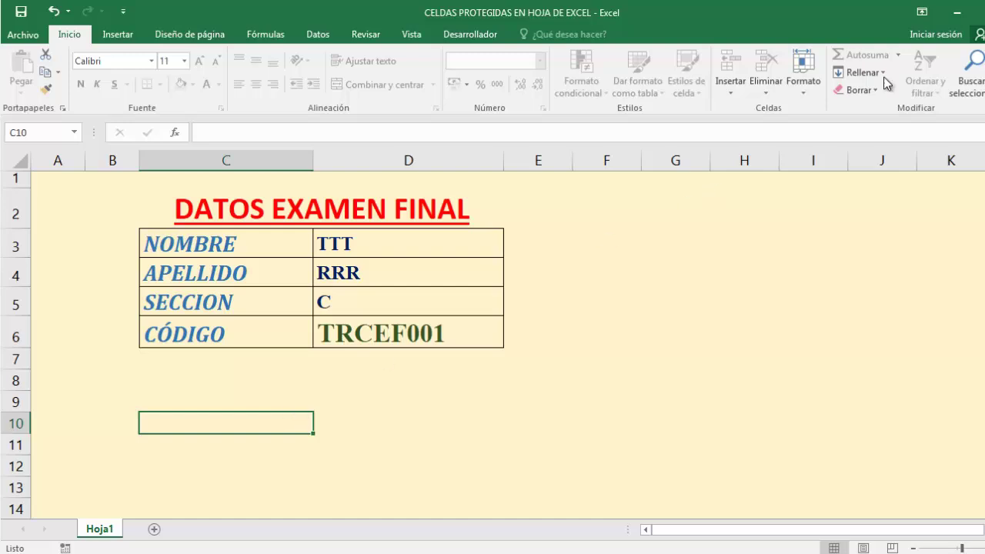
pyautogui.hotkey('alt', 'F4')
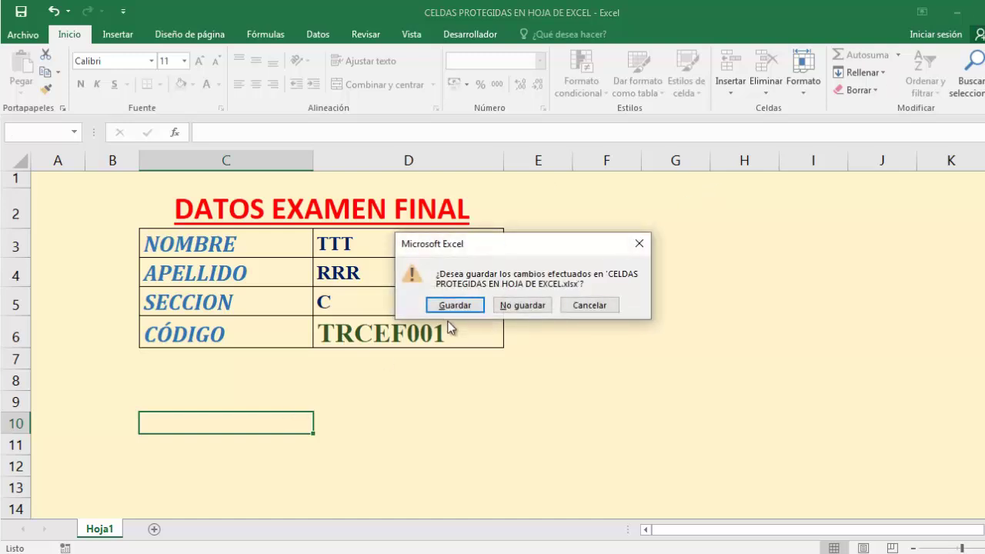
# Save the workbook, then uncheck Ocultar las extensiones de archivo in Folder Options and apply
pyautogui.click(454, 306)
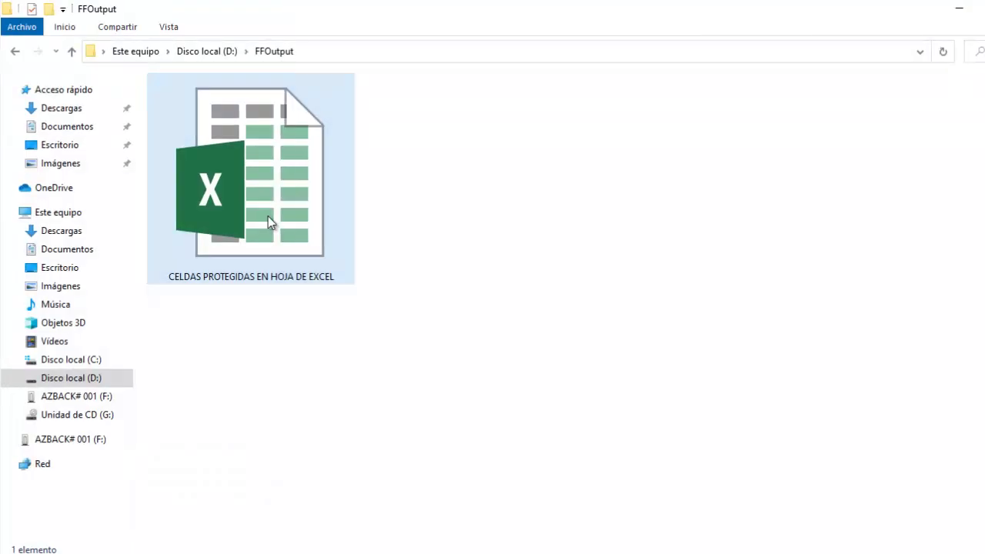
pyautogui.click(268, 216)
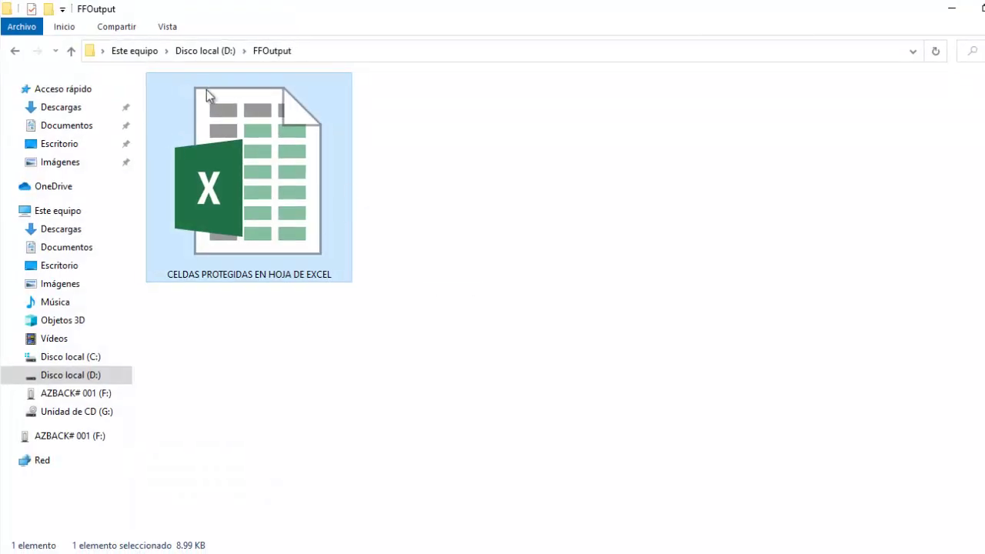
pyautogui.click(169, 28)
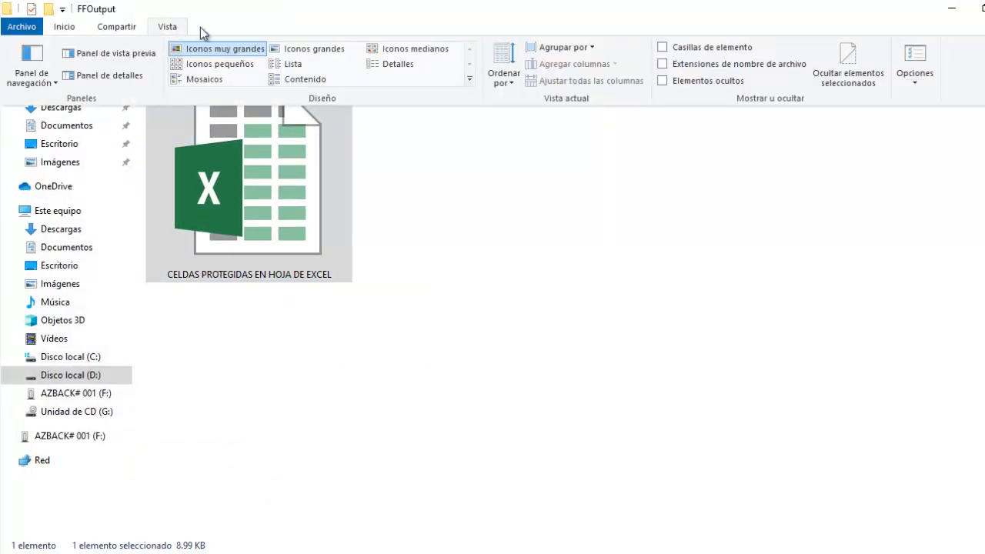
pyautogui.click(918, 81)
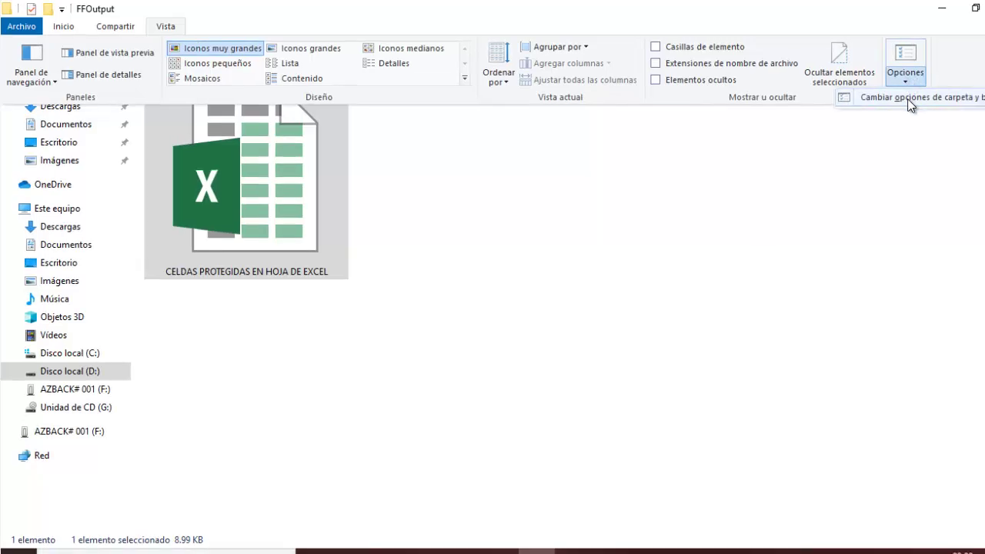
pyautogui.click(911, 98)
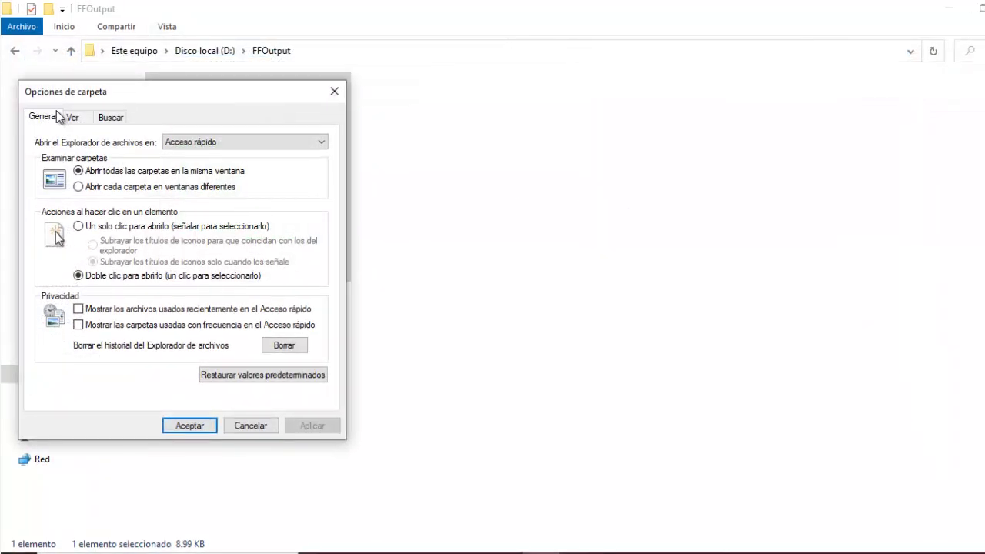
pyautogui.click(78, 128)
pyautogui.moveTo(307, 279); pyautogui.dragTo(314, 362)
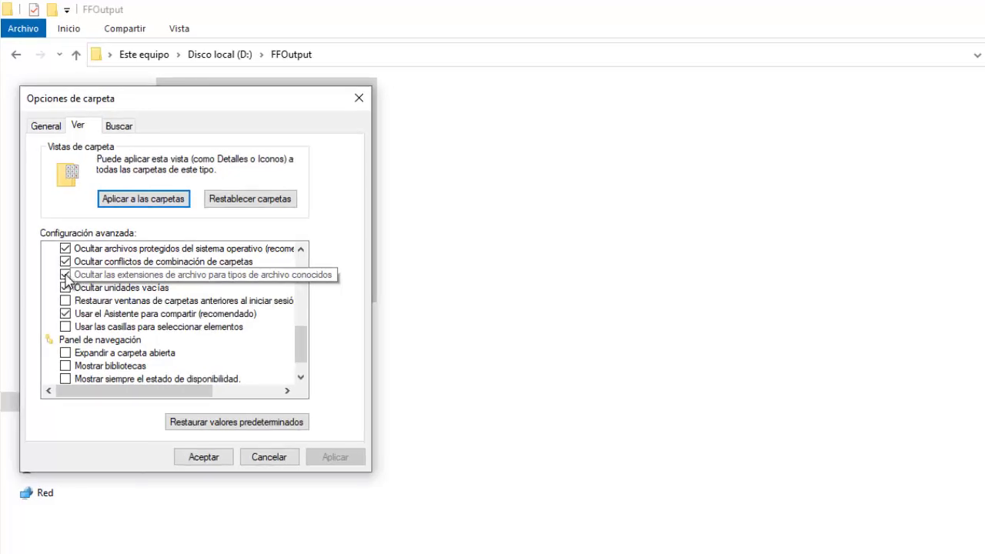
pyautogui.click(65, 268)
pyautogui.click(337, 459)
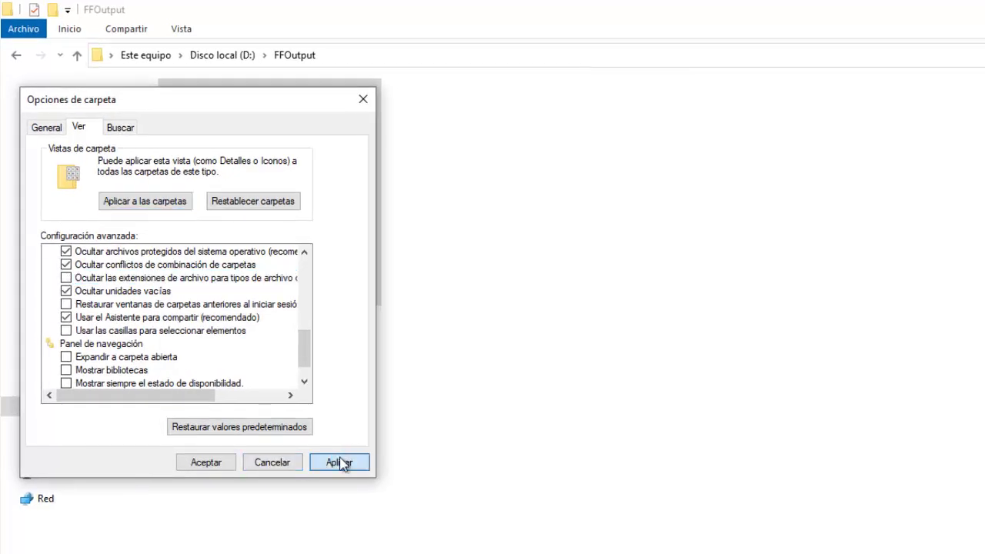
pyautogui.click(202, 463)
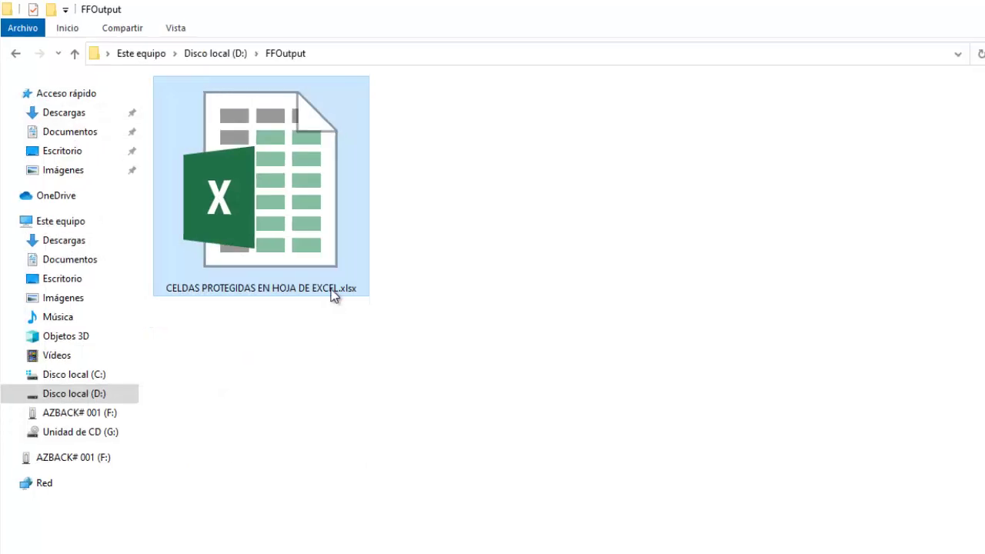
pyautogui.moveTo(262, 287)
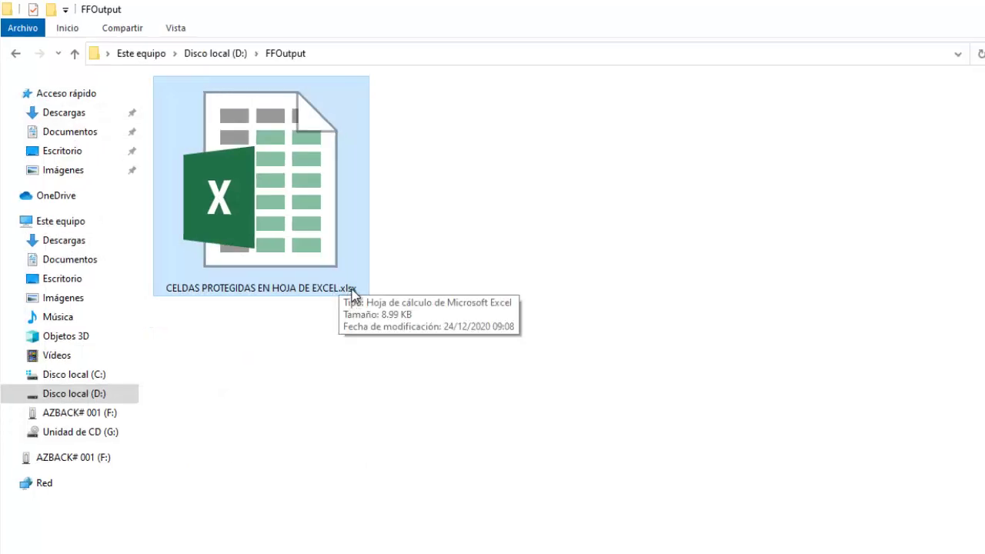
# Rename CELDAS PROTEGIDAS EN HOJA DE EXCEL.xlsx to .RAR, accepting the extension-change warning
pyautogui.click(356, 290)
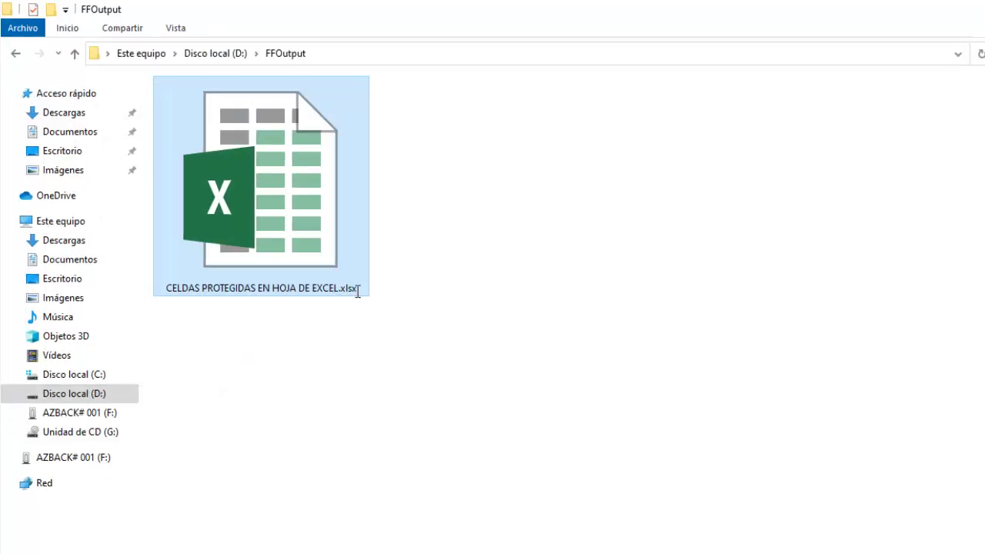
pyautogui.press('End')
pyautogui.press('BackSpace')
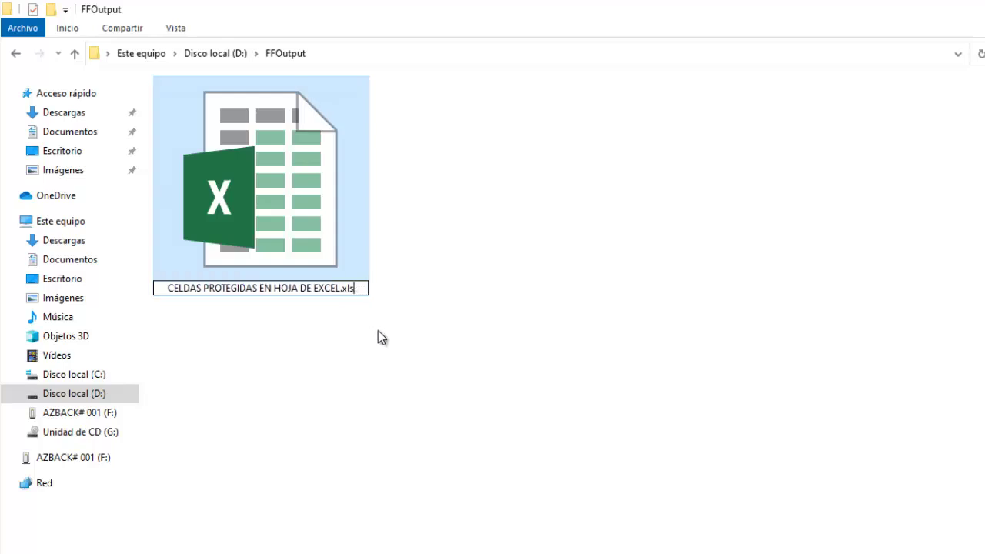
pyautogui.press('BackSpace')
pyautogui.press('BackSpace')
pyautogui.press('BackSpace')
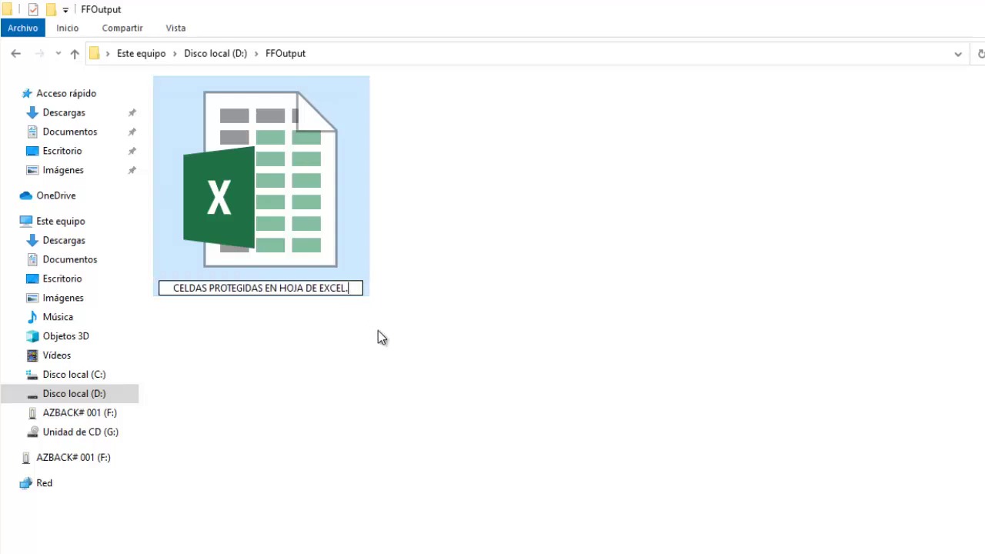
pyautogui.write('RAR')
pyautogui.press('Return')
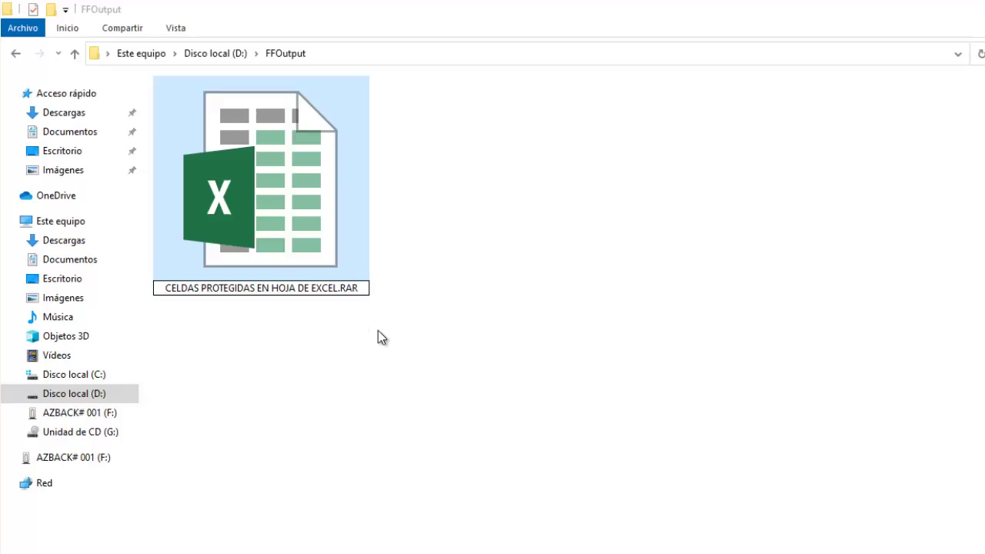
pyautogui.press('Return')
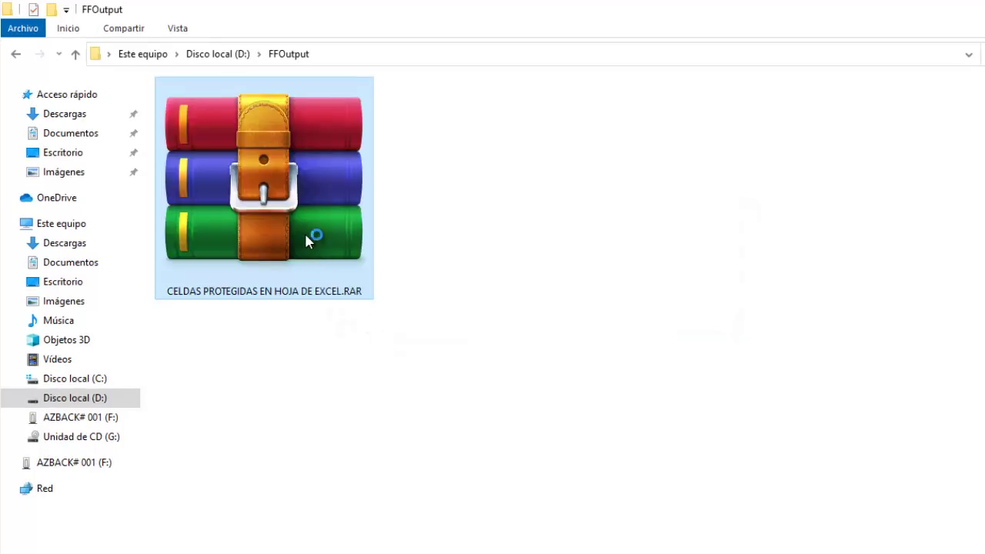
# Open the .RAR archive and extract xl\worksheets\sheet1.xml into FFOutput, then close WinRAR
pyautogui.doubleClick(304, 231)
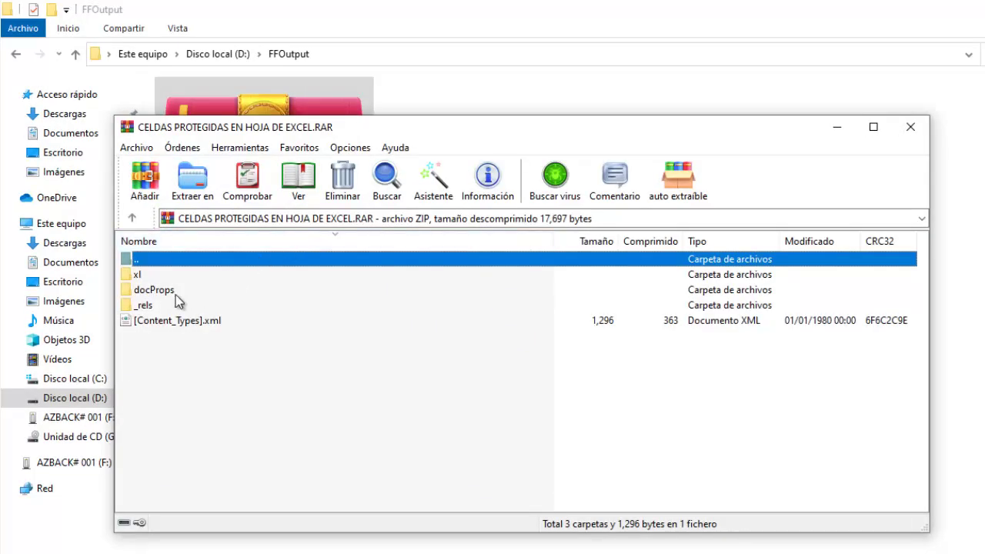
pyautogui.doubleClick(137, 275)
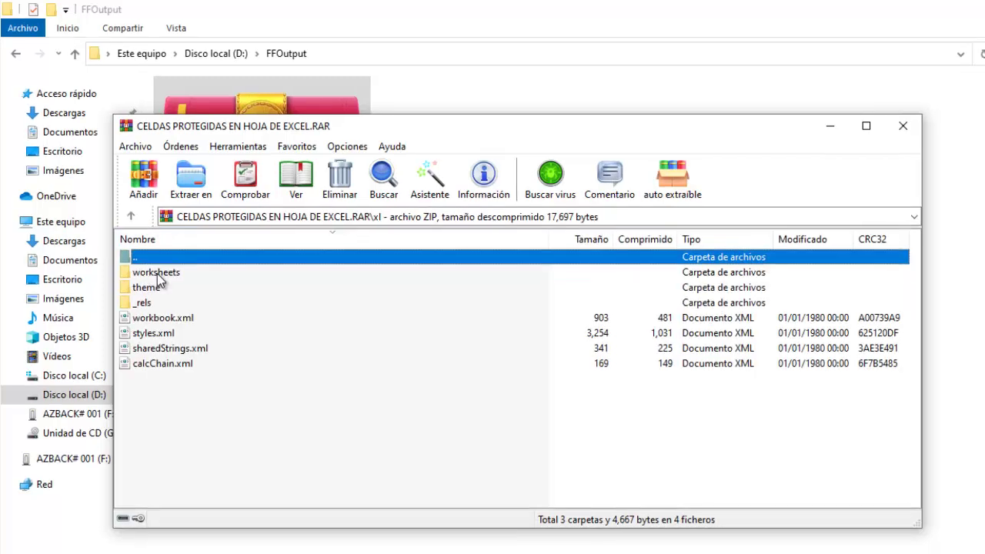
pyautogui.doubleClick(156, 274)
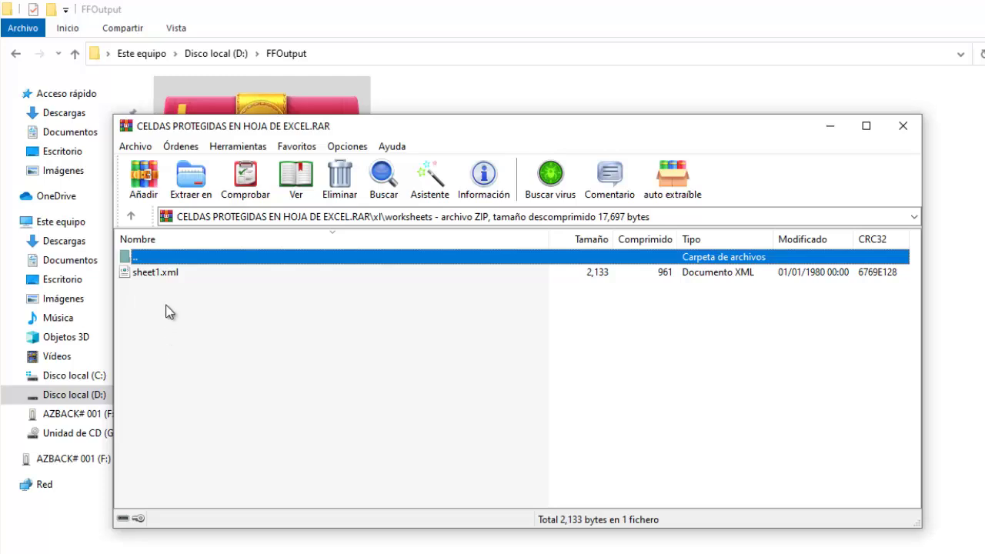
pyautogui.click(158, 272)
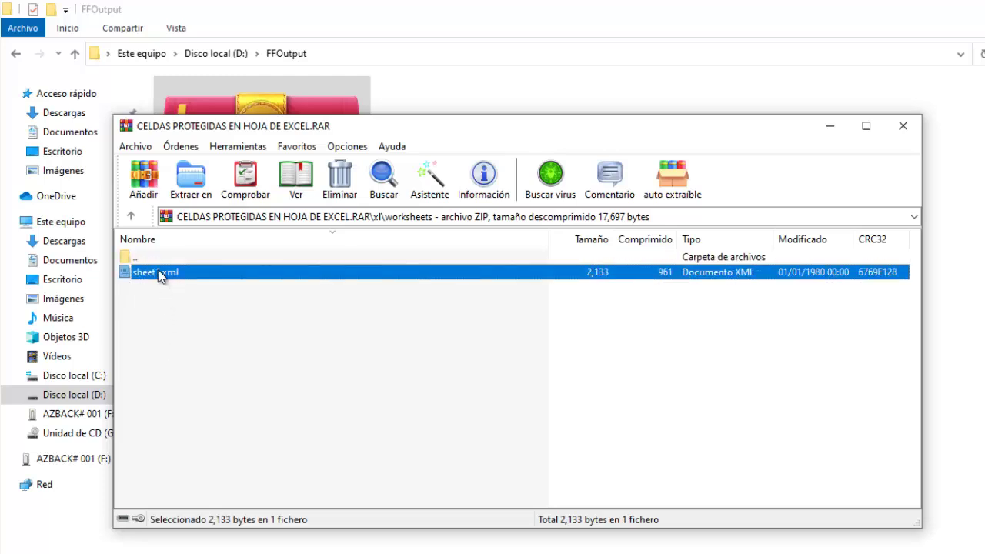
pyautogui.click(190, 177)
pyautogui.click(568, 500)
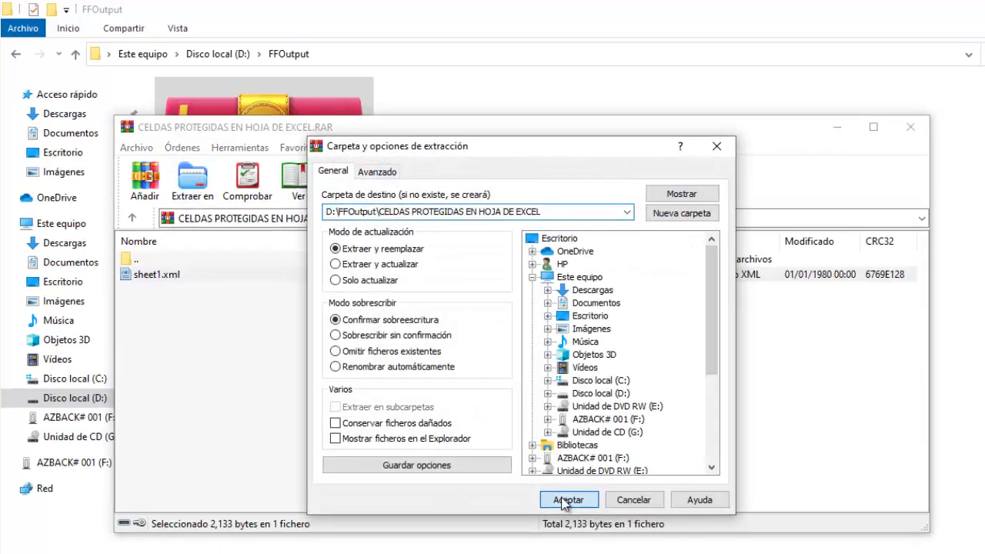
pyautogui.press('Escape')
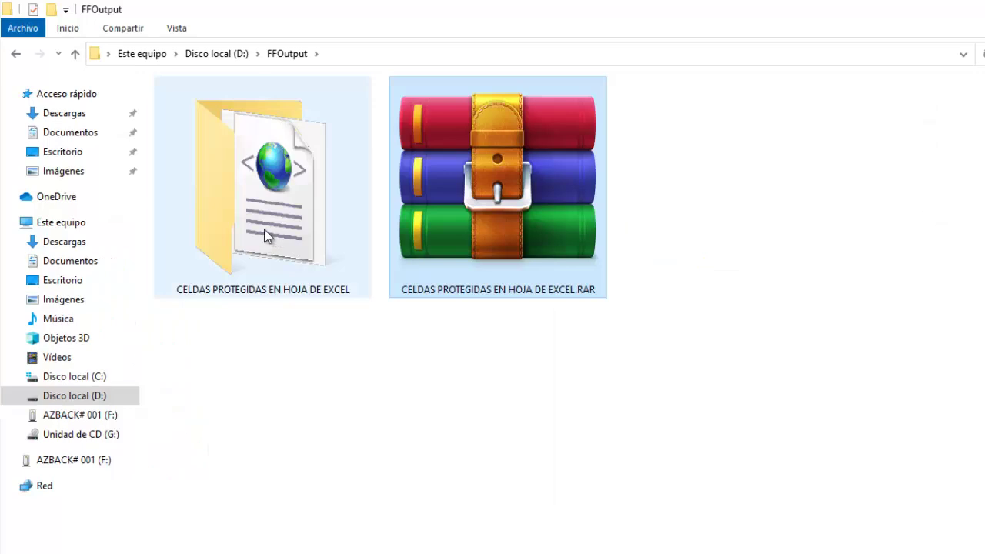
# Move sheet1.xml from the extracted folder directly into FFOutput
pyautogui.click(268, 235)
pyautogui.doubleClick(265, 235)
pyautogui.click(205, 114)
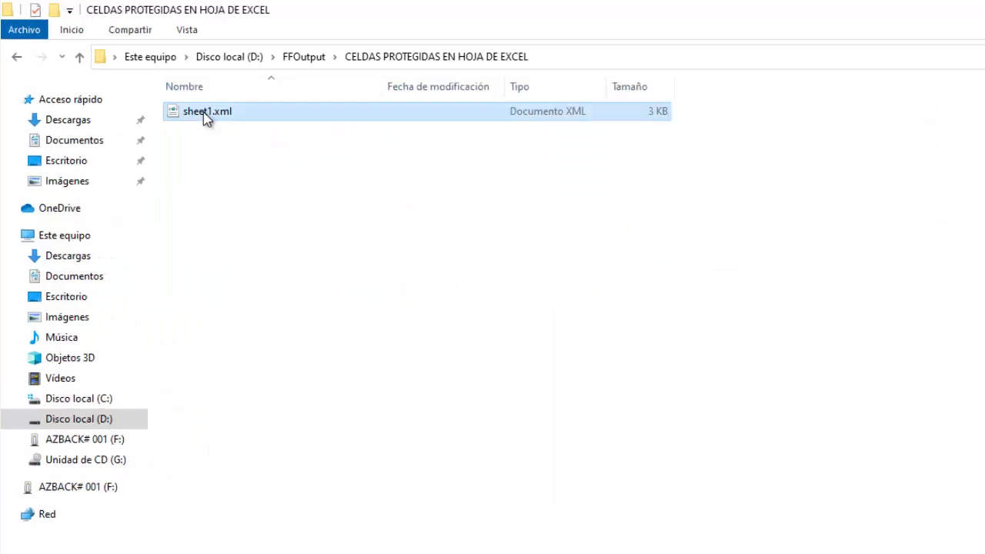
pyautogui.click(312, 56)
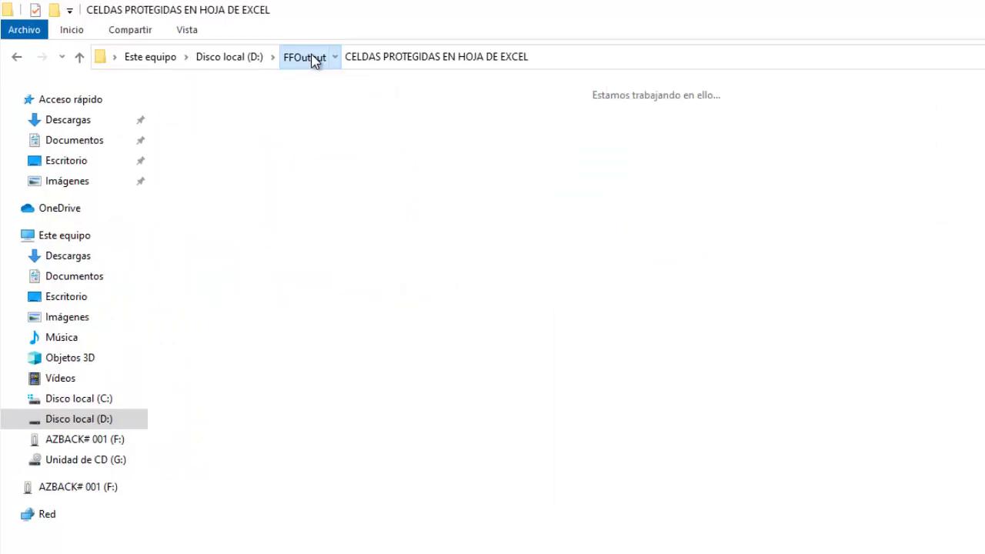
pyautogui.click(709, 336)
pyautogui.hotkey('ctrl', 'v')
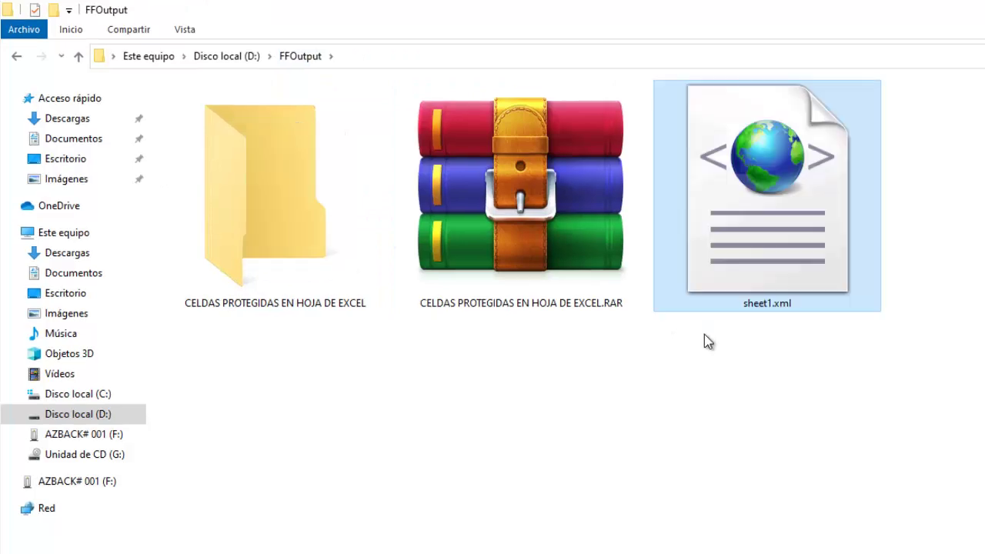
# Delete the extracted workbook folder and list the programs to open sheet1.xml with
pyautogui.click(324, 229)
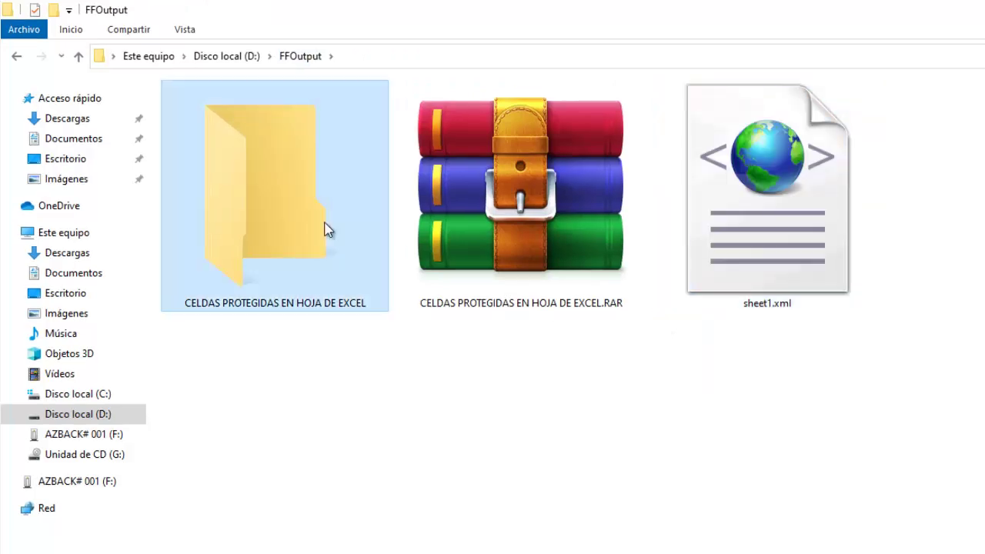
pyautogui.press('Delete')
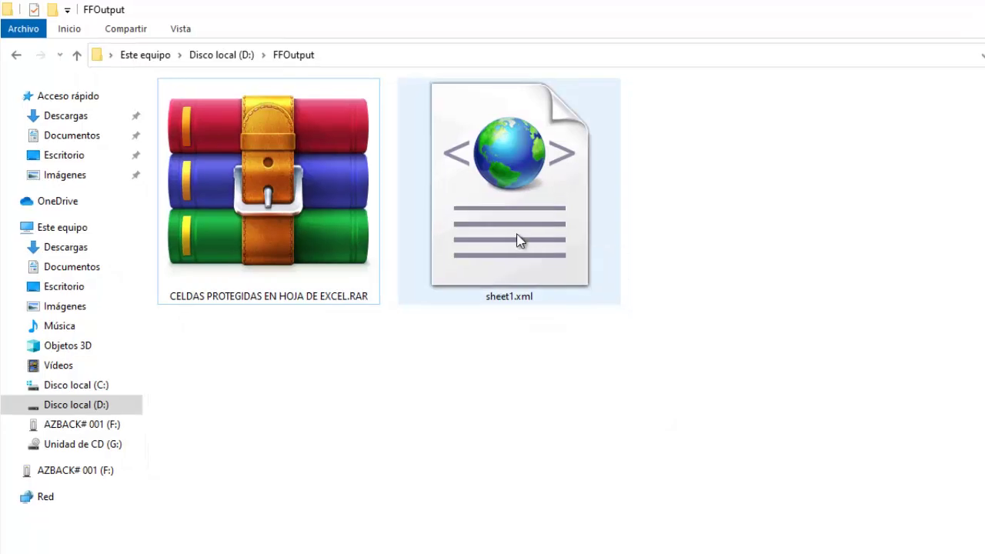
pyautogui.doubleClick(518, 237)
pyautogui.rightClick(518, 238)
pyautogui.moveTo(542, 330)
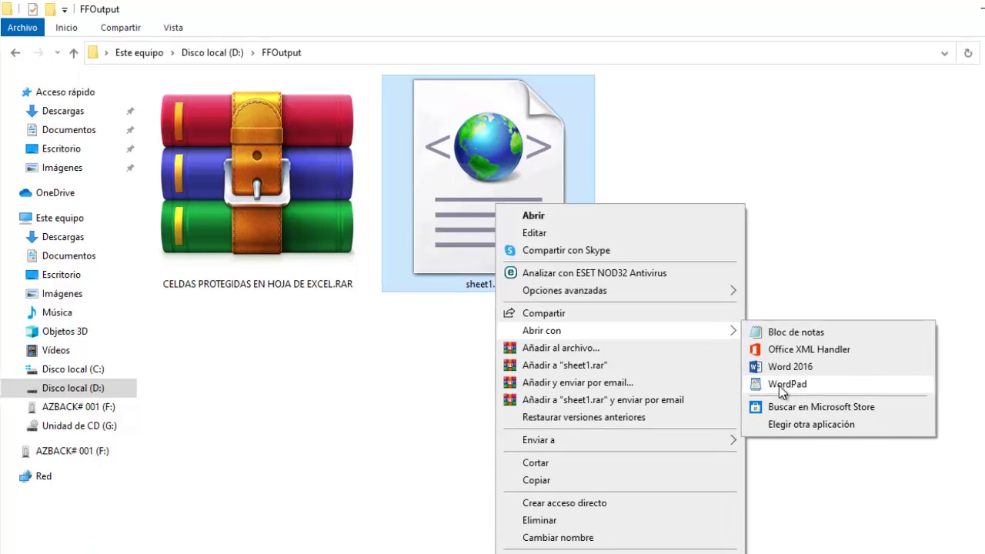
# Open sheet1.xml in WordPad and search PROTECTION to find the sheetProtection element
pyautogui.click(779, 385)
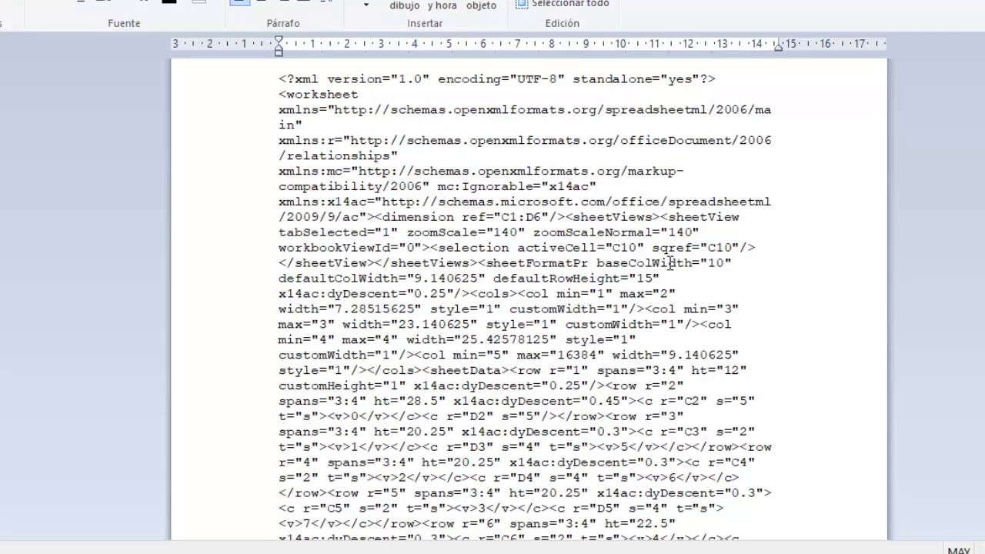
pyautogui.hotkey('ctrl', 'f')
pyautogui.write('PROTE')
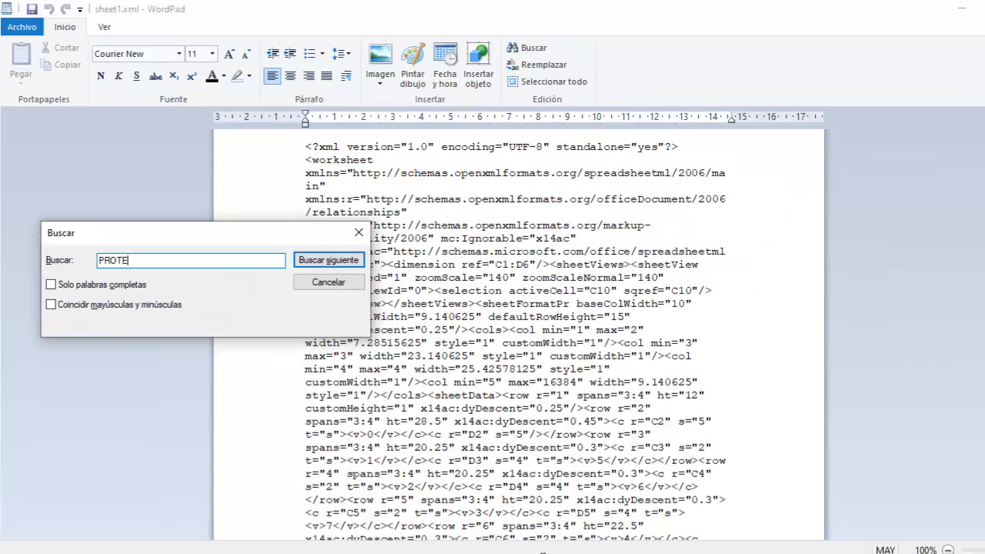
pyautogui.write('CTI')
pyautogui.write('ON')
pyautogui.press('Return')
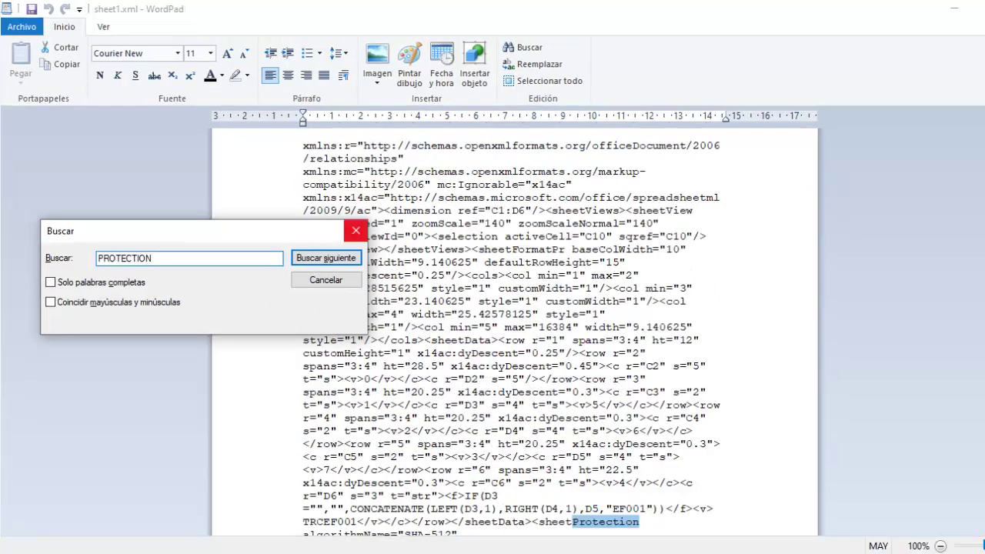
pyautogui.click(356, 230)
pyautogui.scroll(-2, 516, 339)
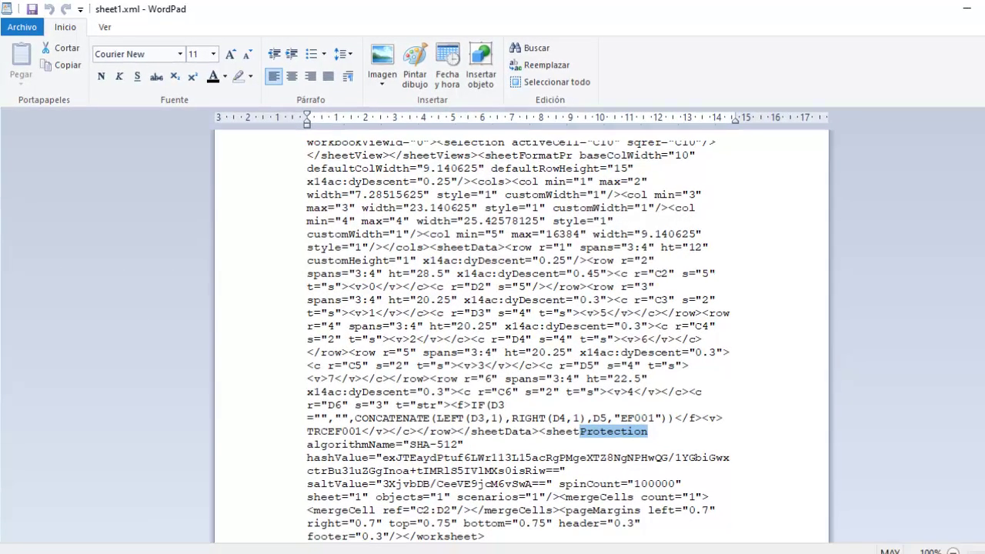
# Select the whole <sheetProtection .../> element, delete it, and close WordPad
pyautogui.click(538, 431)
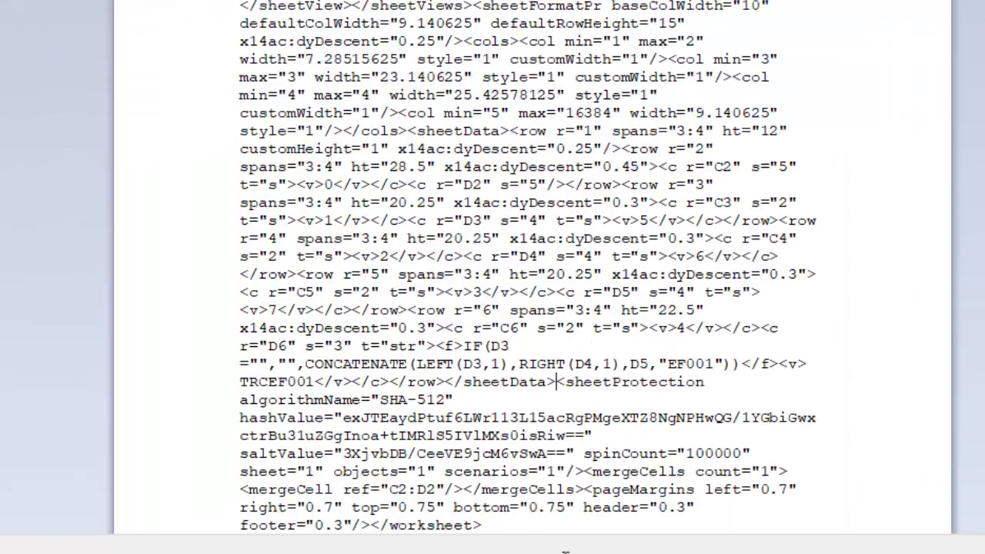
pyautogui.click(584, 471)
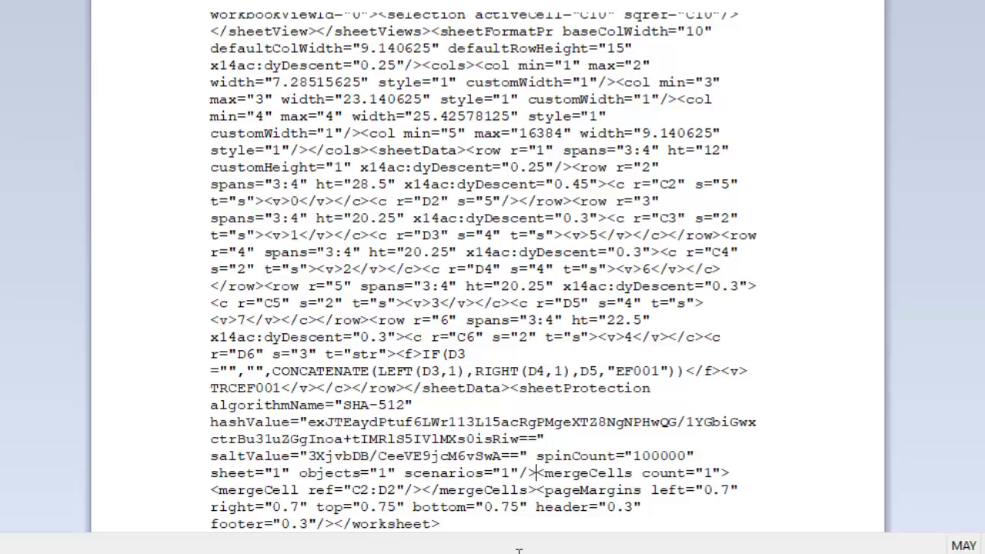
pyautogui.hotkey('shift', 'Up')
pyautogui.hotkey('shift', 'Up')
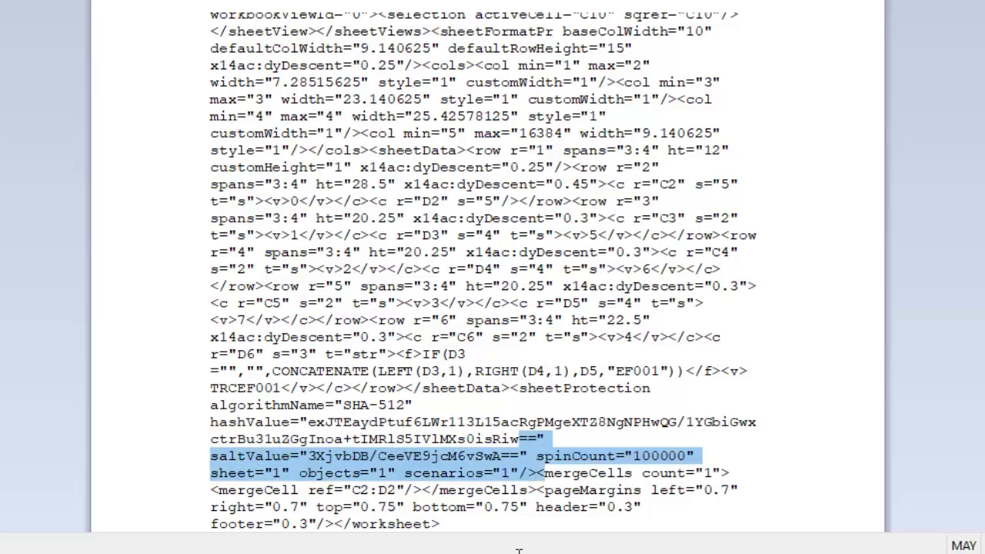
pyautogui.hotkey('shift', 'Up')
pyautogui.hotkey('shift', 'Up')
pyautogui.hotkey('shift', 'Up')
pyautogui.hotkey('shift', 'Right')
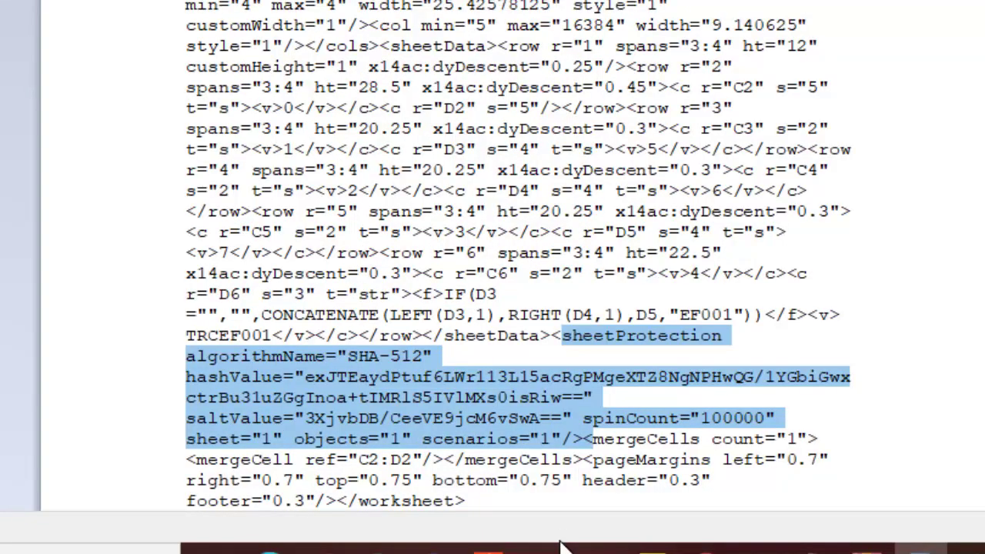
pyautogui.press('Delete')
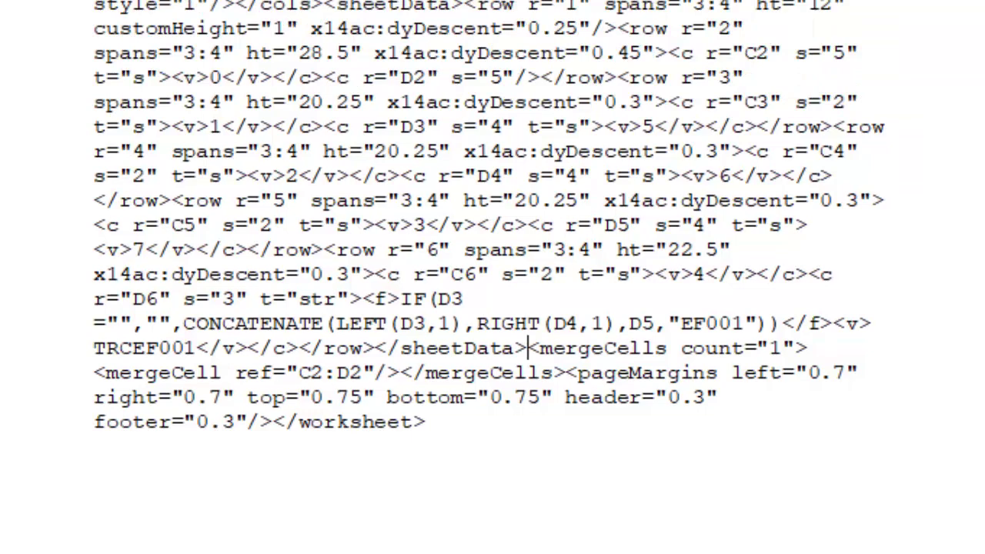
pyautogui.click(968, 8)
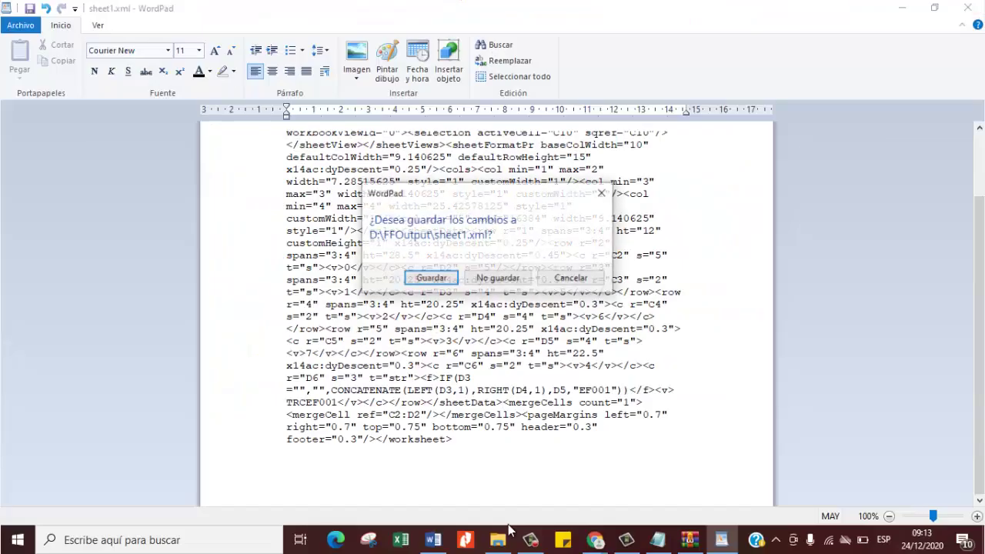
# Save the edited sheet1.xml and bring the WinRAR archive window back beside Explorer
pyautogui.click(431, 277)
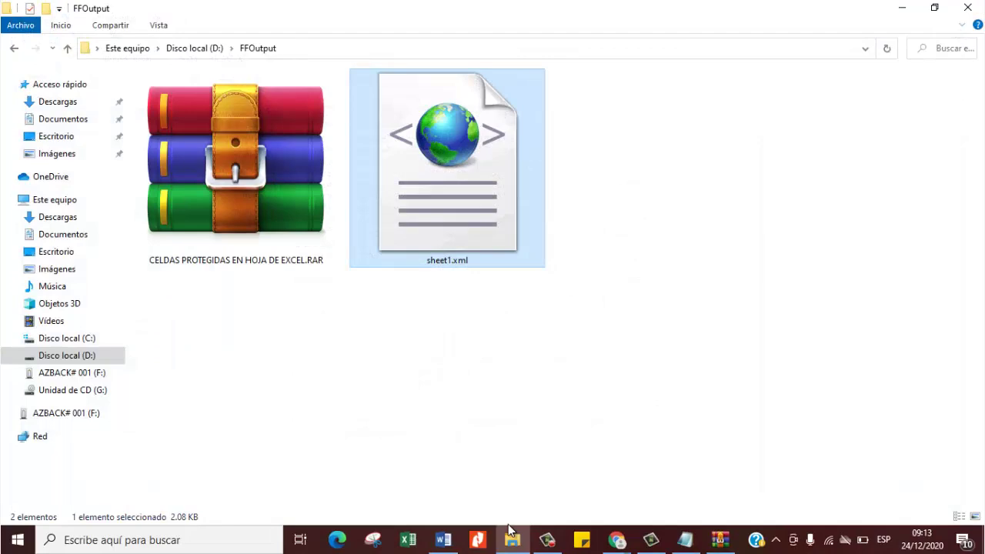
pyautogui.click(720, 540)
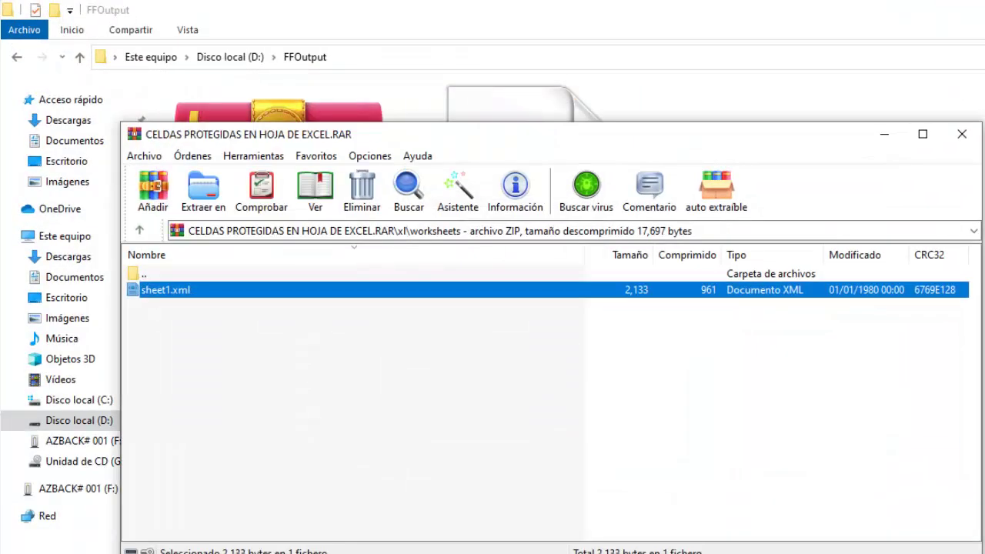
pyautogui.moveTo(454, 144)
pyautogui.mouseDown()
pyautogui.moveTo(505, 202)
pyautogui.moveTo(487, 188)
pyautogui.moveTo(625, 194)
pyautogui.mouseUp()
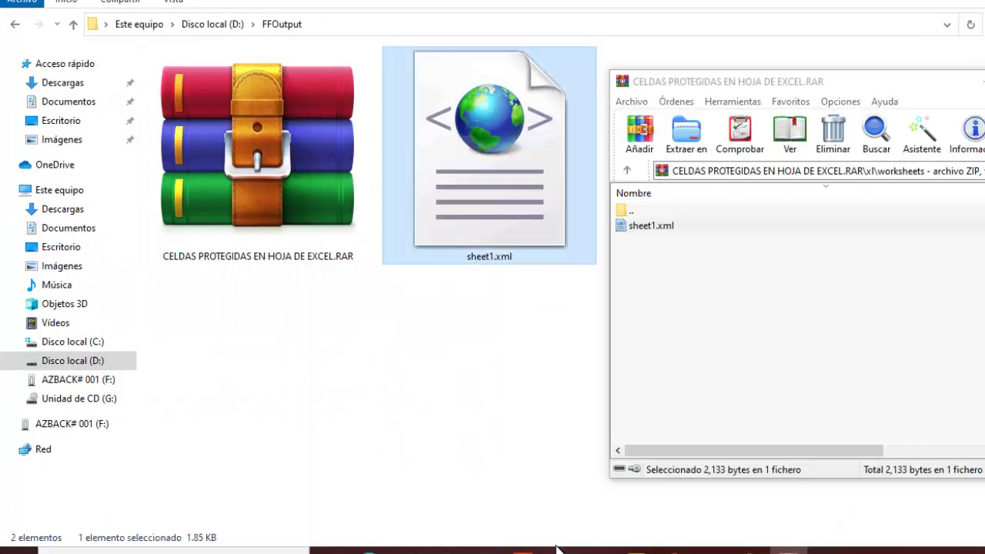
pyautogui.click(557, 548)
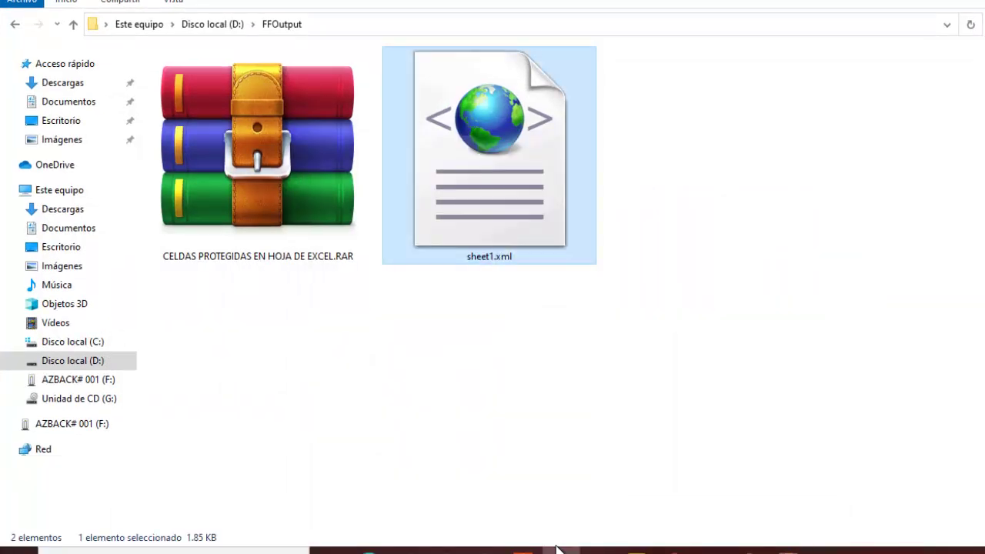
pyautogui.click(557, 548)
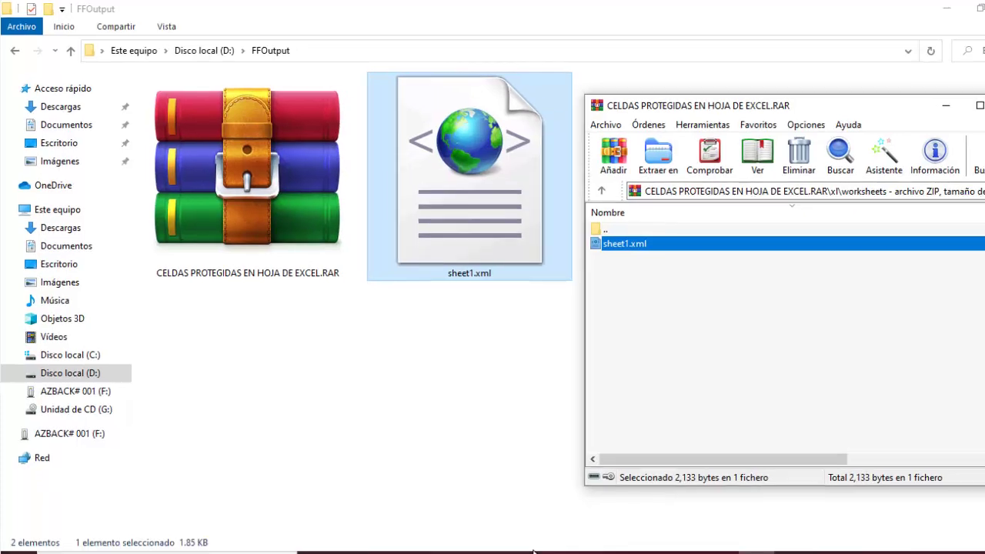
pyautogui.moveTo(739, 106); pyautogui.dragTo(773, 100)
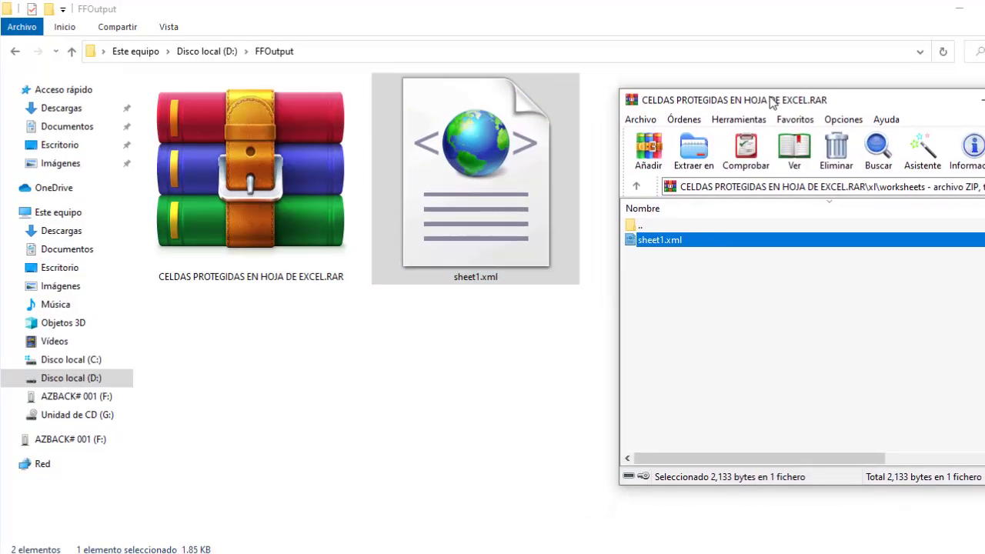
# Drag the edited sheet1.xml into the archive's xl\worksheets folder, confirm, and close WinRAR
pyautogui.moveTo(475, 185); pyautogui.dragTo(769, 308)
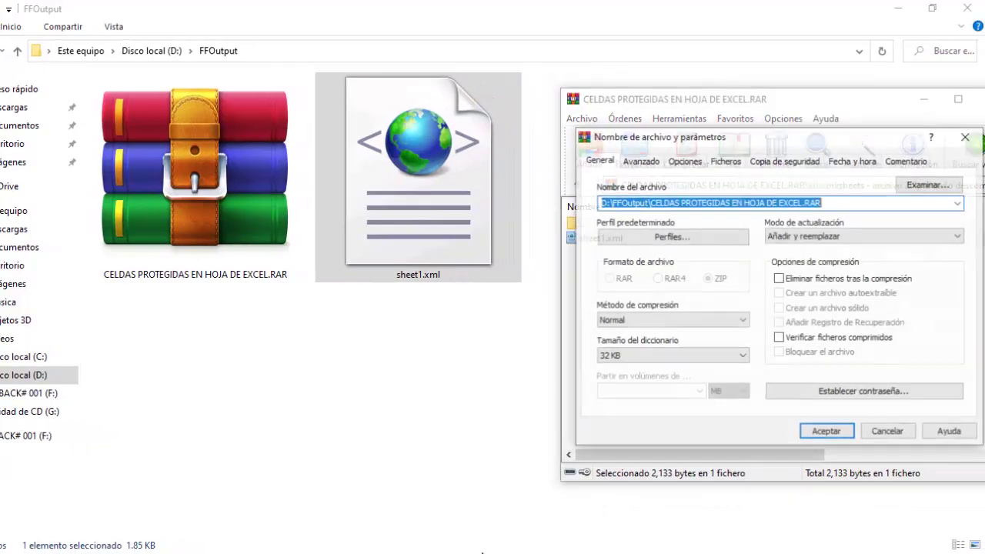
pyautogui.click(827, 432)
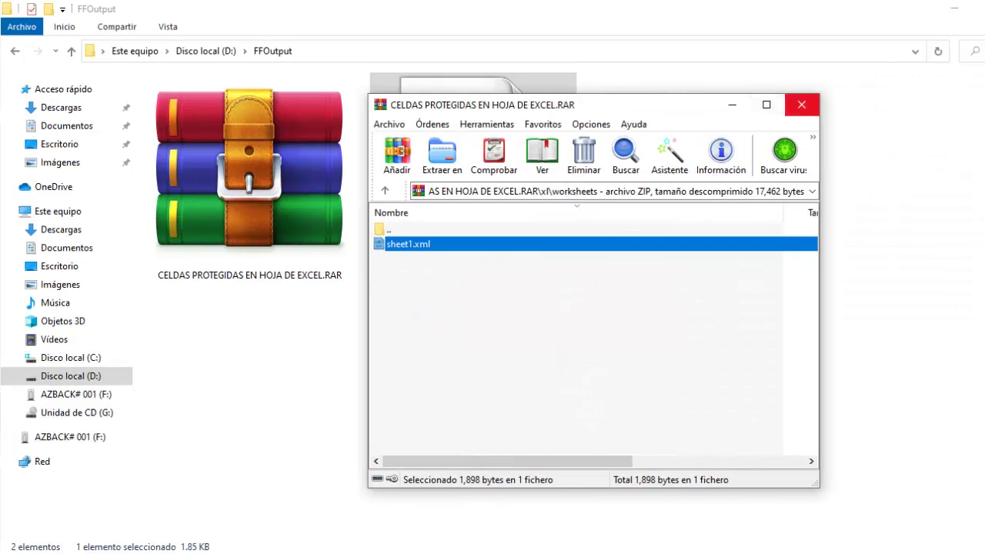
pyautogui.click(802, 105)
# Delete the loose sheet1.xml, rename the archive back to .XLSX, and open it in Excel
pyautogui.press('Delete')
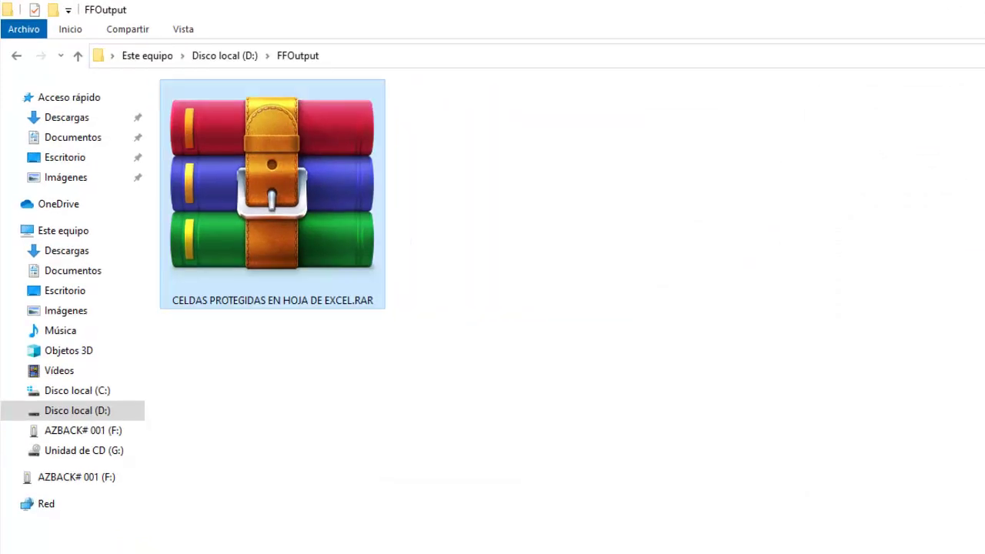
pyautogui.press('F2')
pyautogui.press('End')
pyautogui.press('BackSpace')
pyautogui.press('BackSpace')
pyautogui.press('BackSpace')
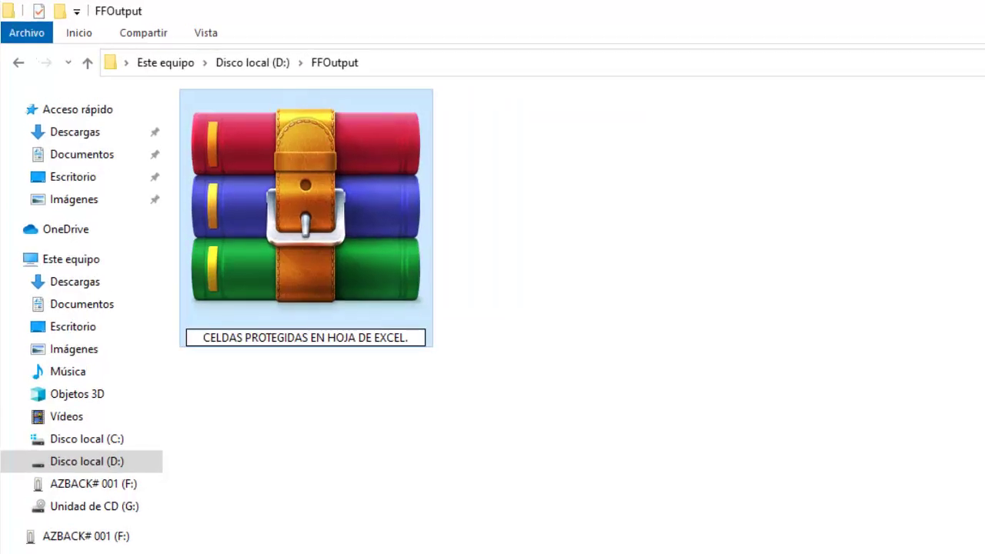
pyautogui.write('XL')
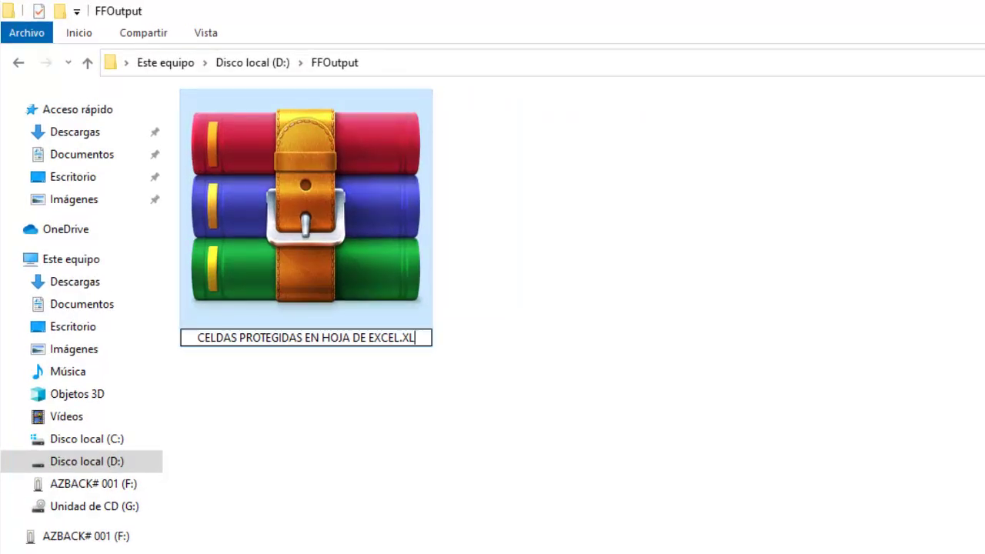
pyautogui.write('X')
pyautogui.press('BackSpace')
pyautogui.write('SX')
pyautogui.press('Return')
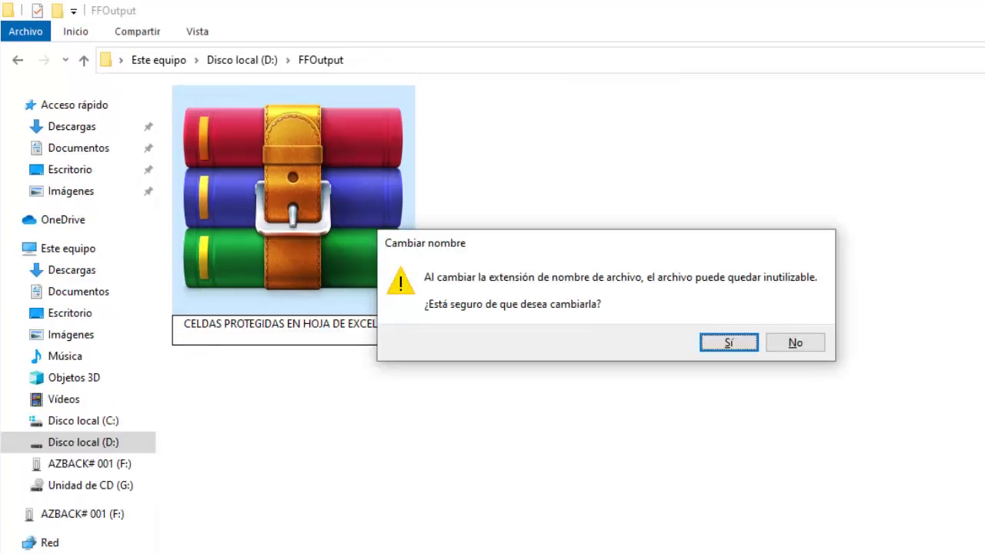
pyautogui.press('Return')
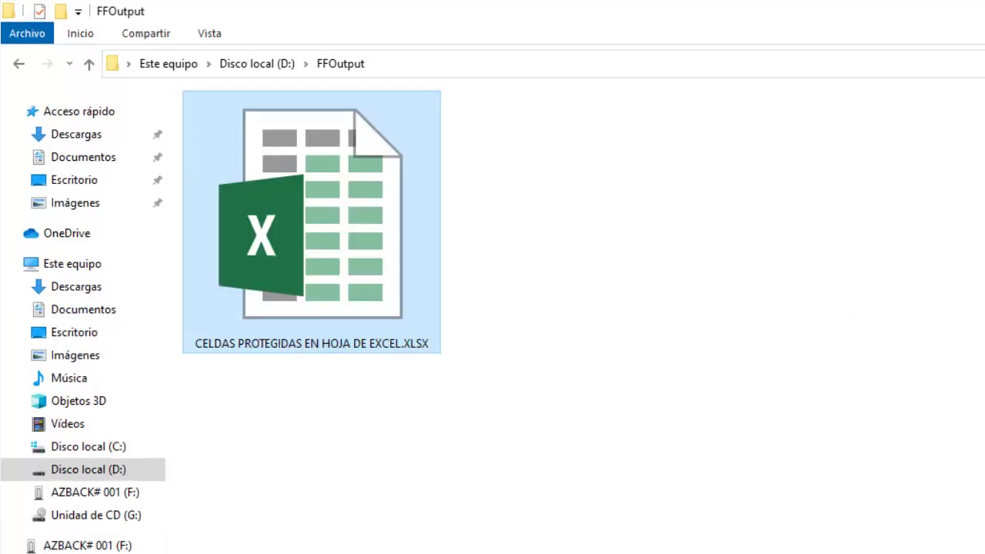
pyautogui.press('Return')
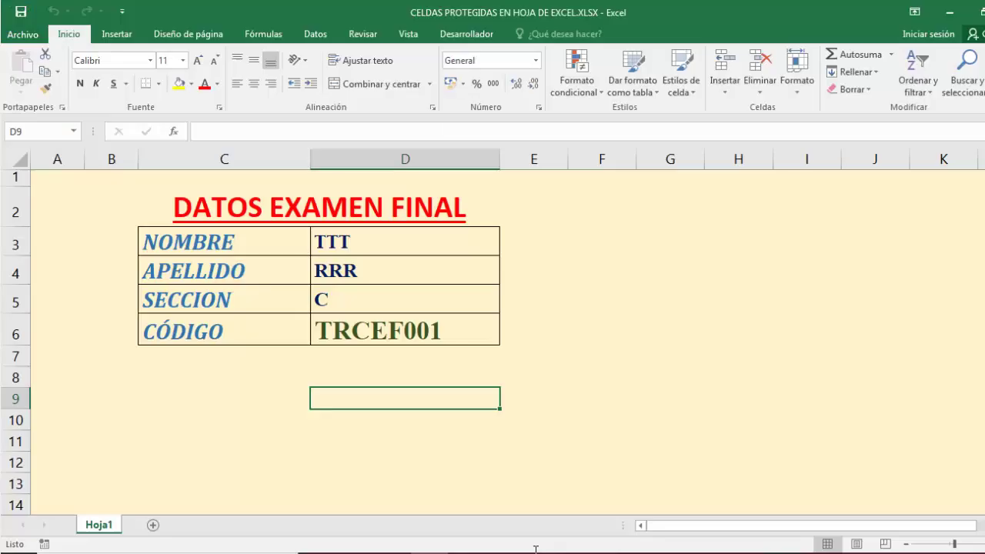
# Enter F in D9 and FDFD in D10 on the unprotected sheet
pyautogui.write('F')
pyautogui.press('Return')
pyautogui.write('F')
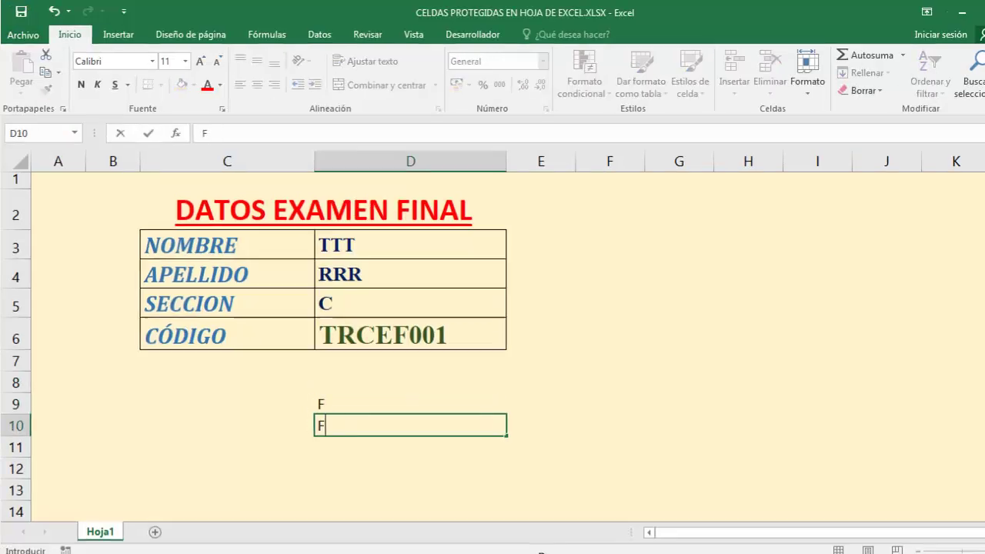
pyautogui.write('DFD')
pyautogui.click(227, 382)
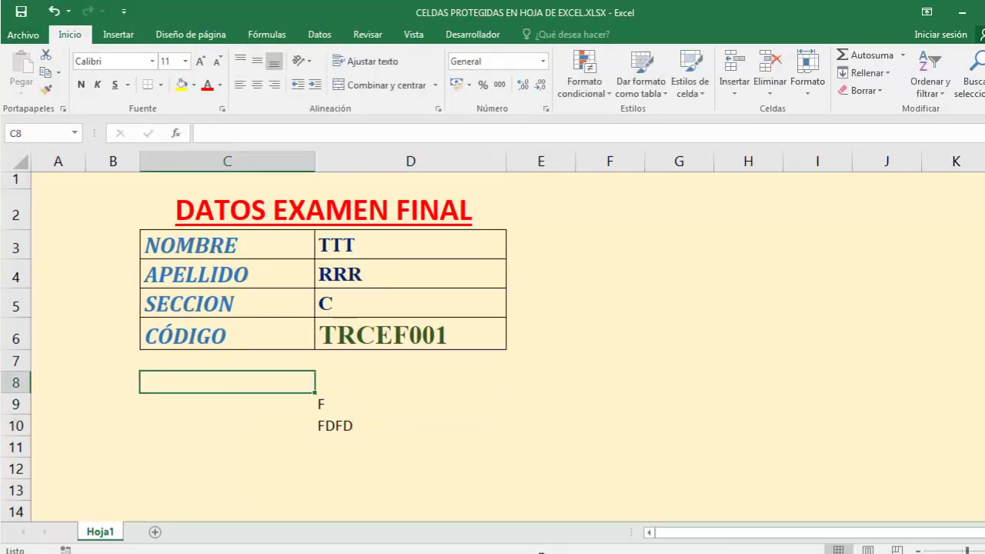
# Make the C3:C6 labels from NOMBRE to CÓDIGO red
pyautogui.moveTo(227, 336); pyautogui.dragTo(227, 245)
pyautogui.click(221, 85)
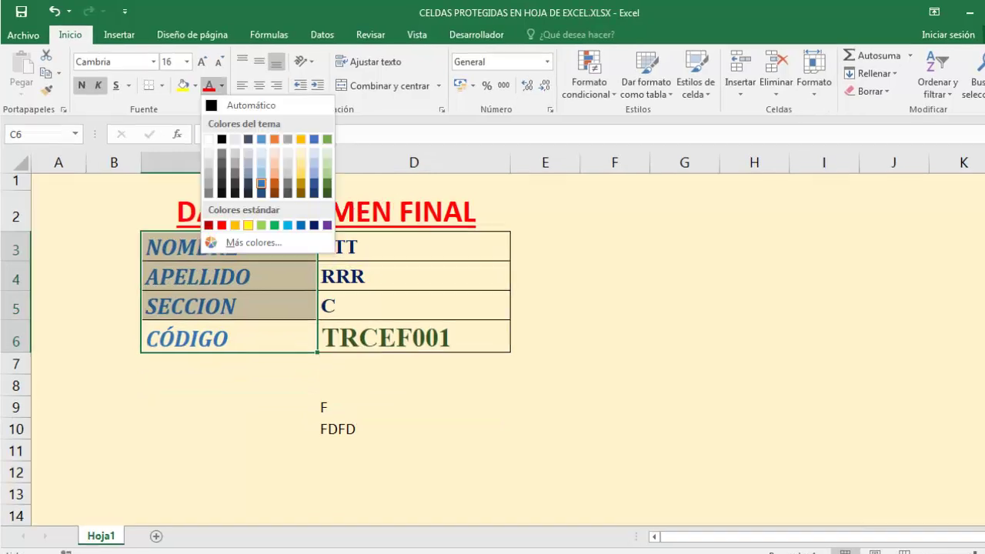
pyautogui.click(222, 225)
pyautogui.click(227, 380)
pyautogui.click(321, 208)
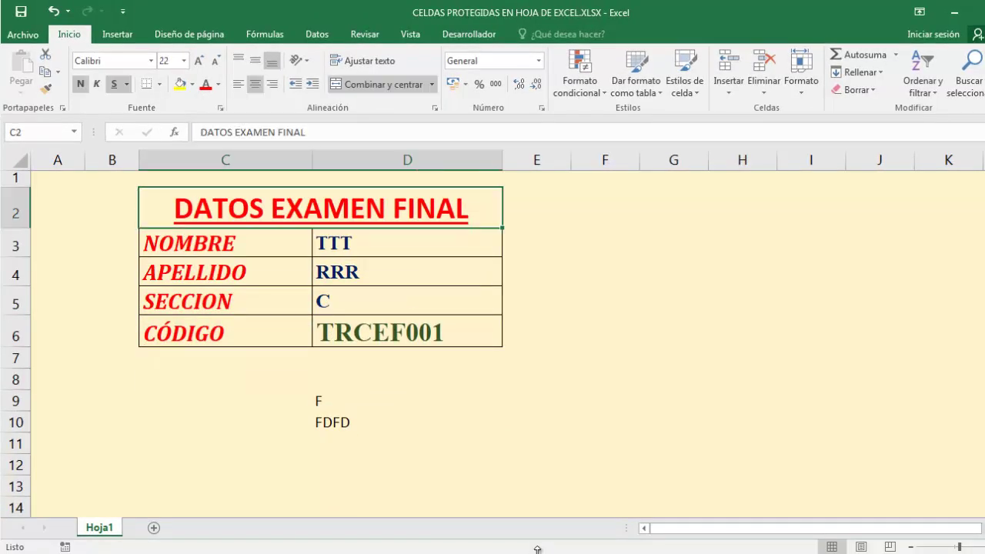